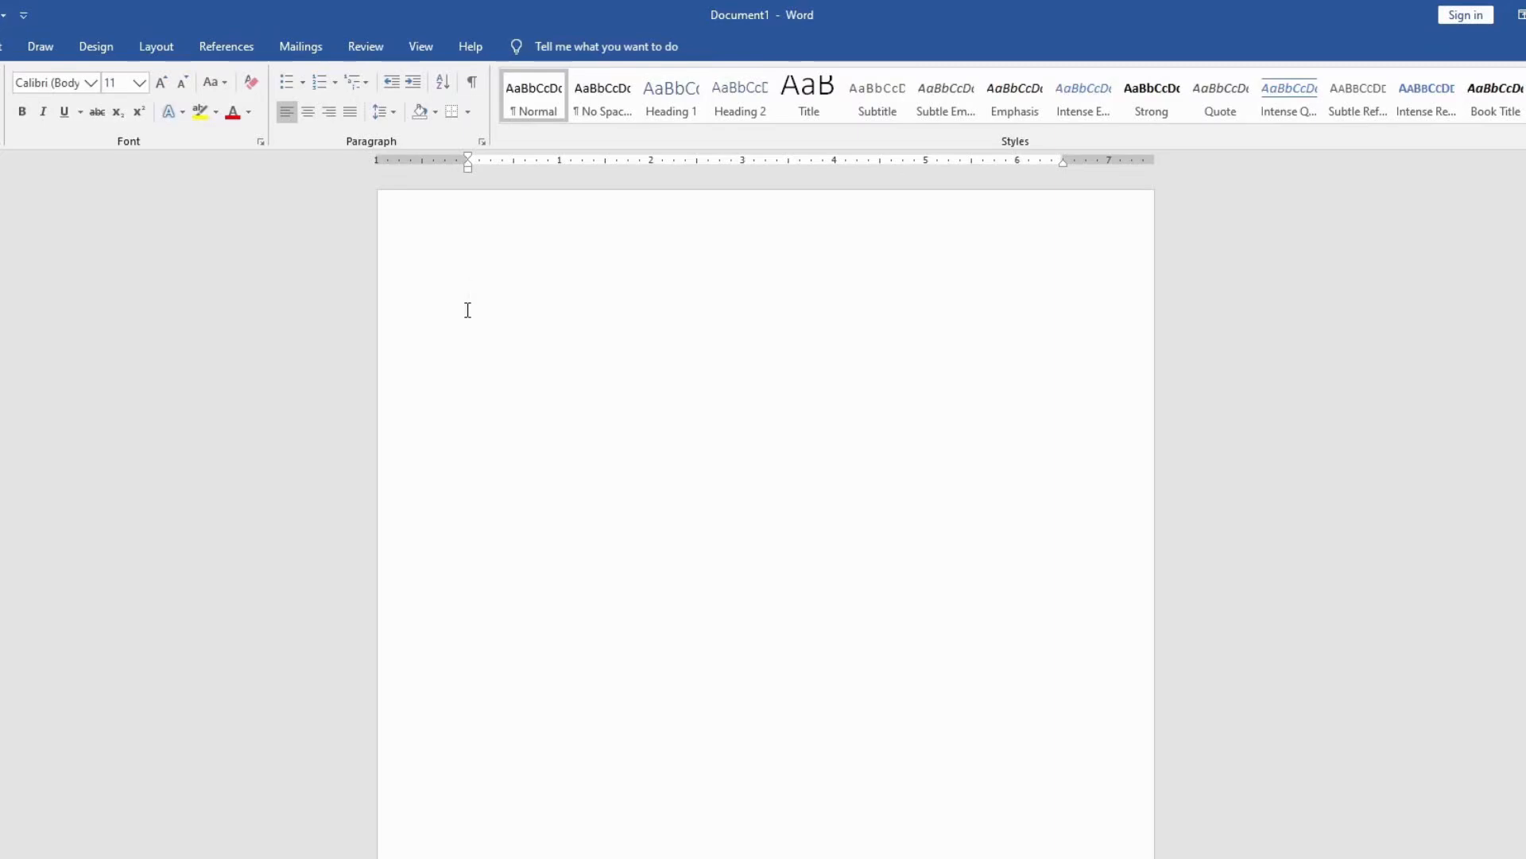
Step: Insert a horizontal line at the top of the blank page
click(468, 106)
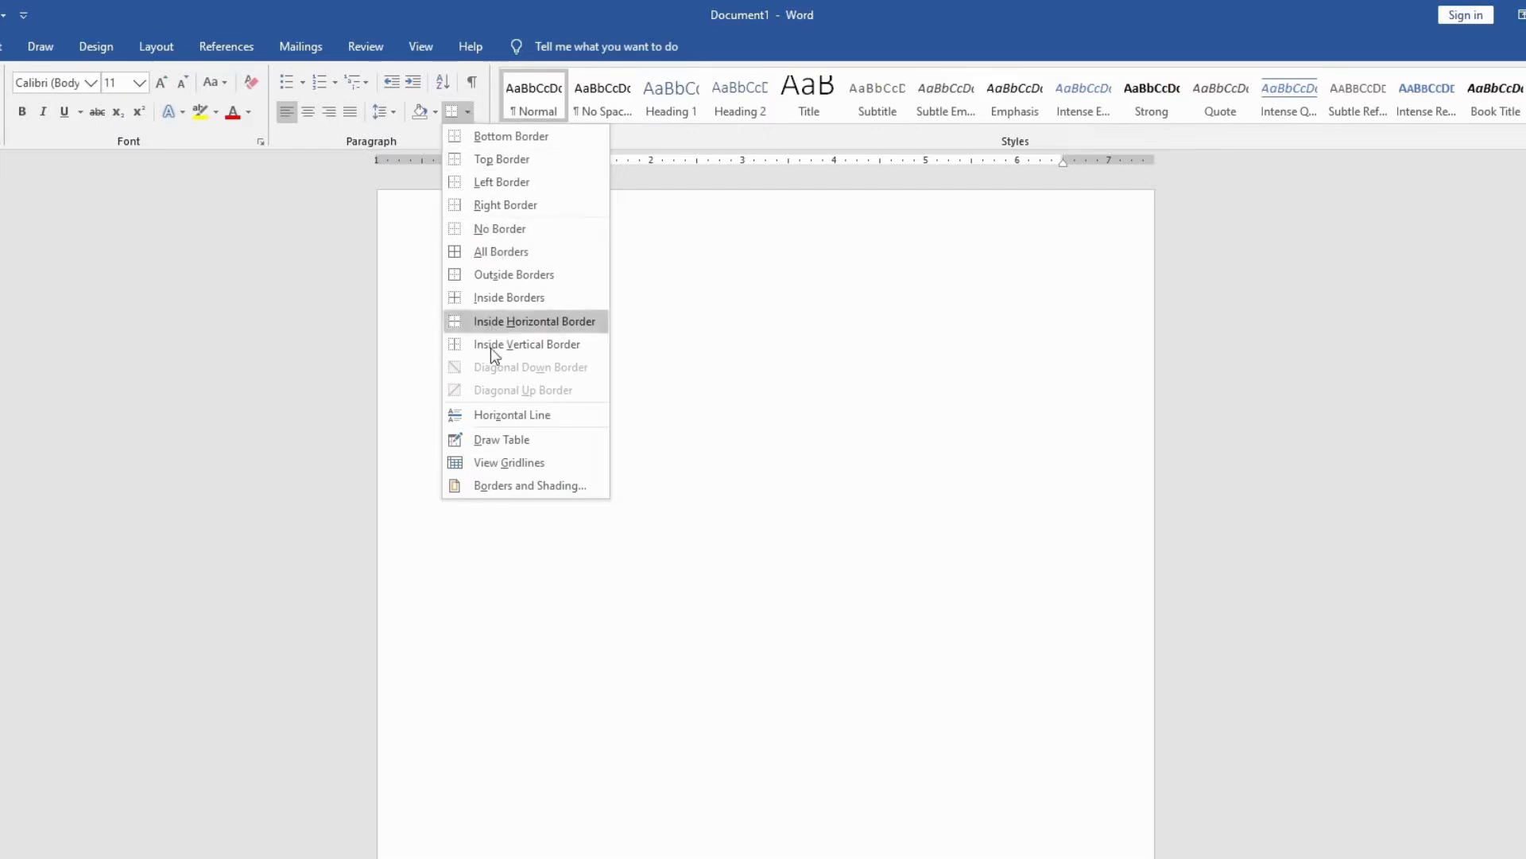
click(479, 417)
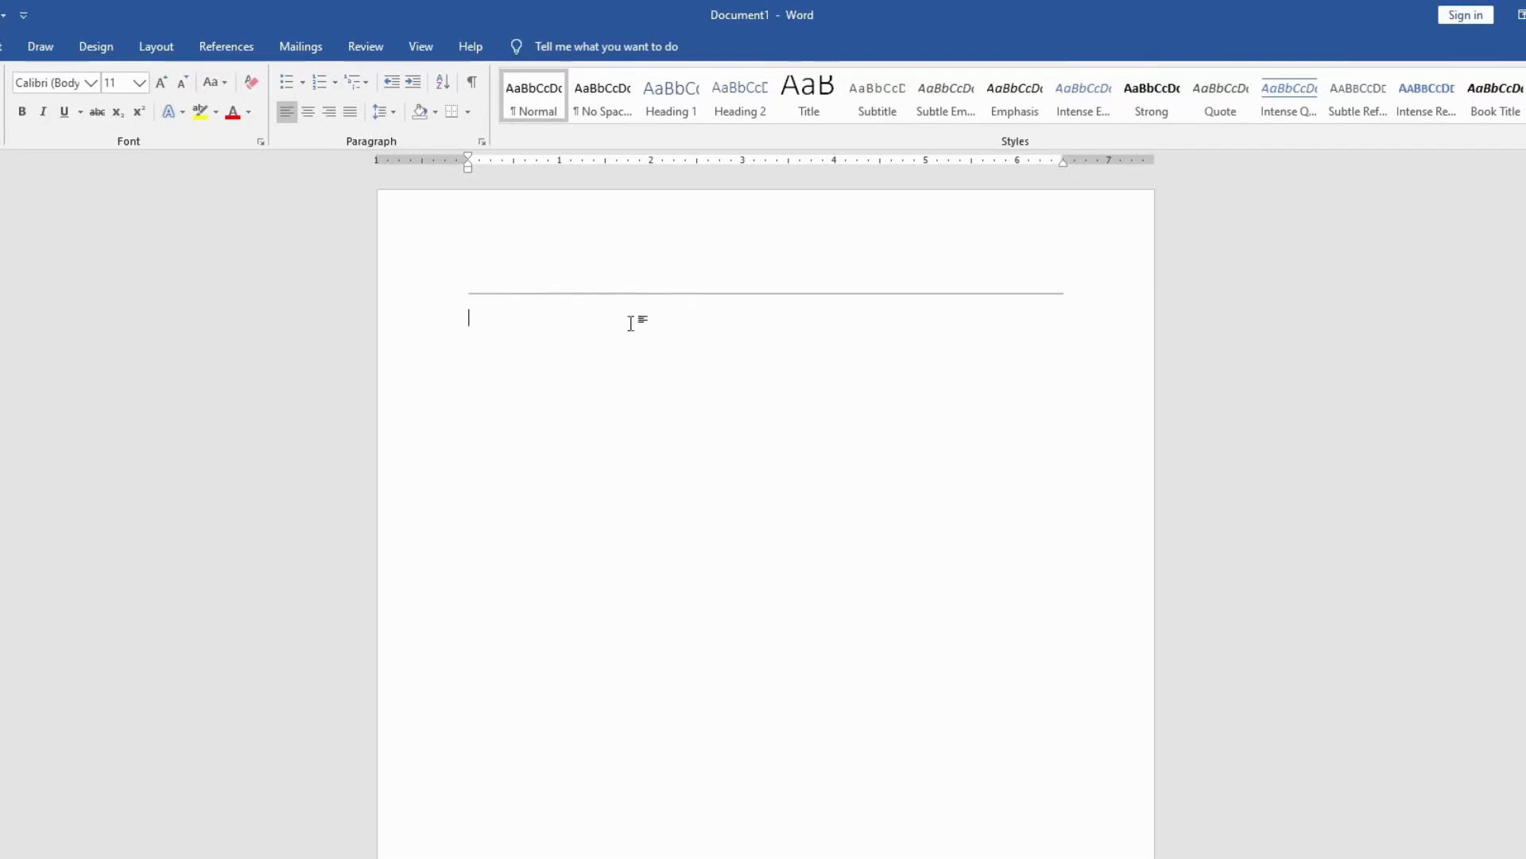
Step: Apply a 3 pt box border with a compound thick-and-thin style to the horizontal line, with the border applied to text
click(622, 292)
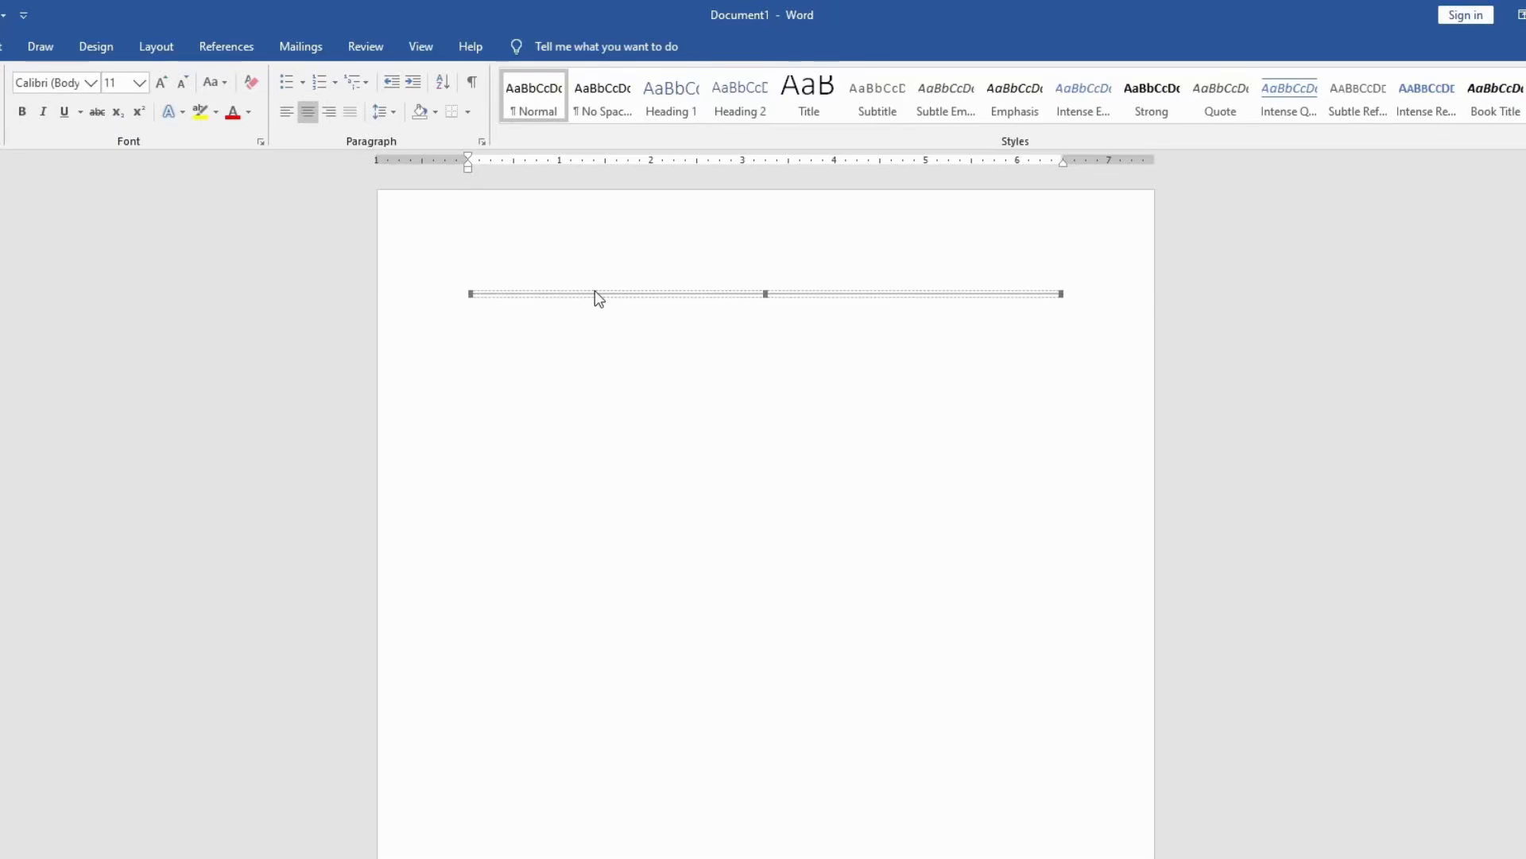
right_click(595, 294)
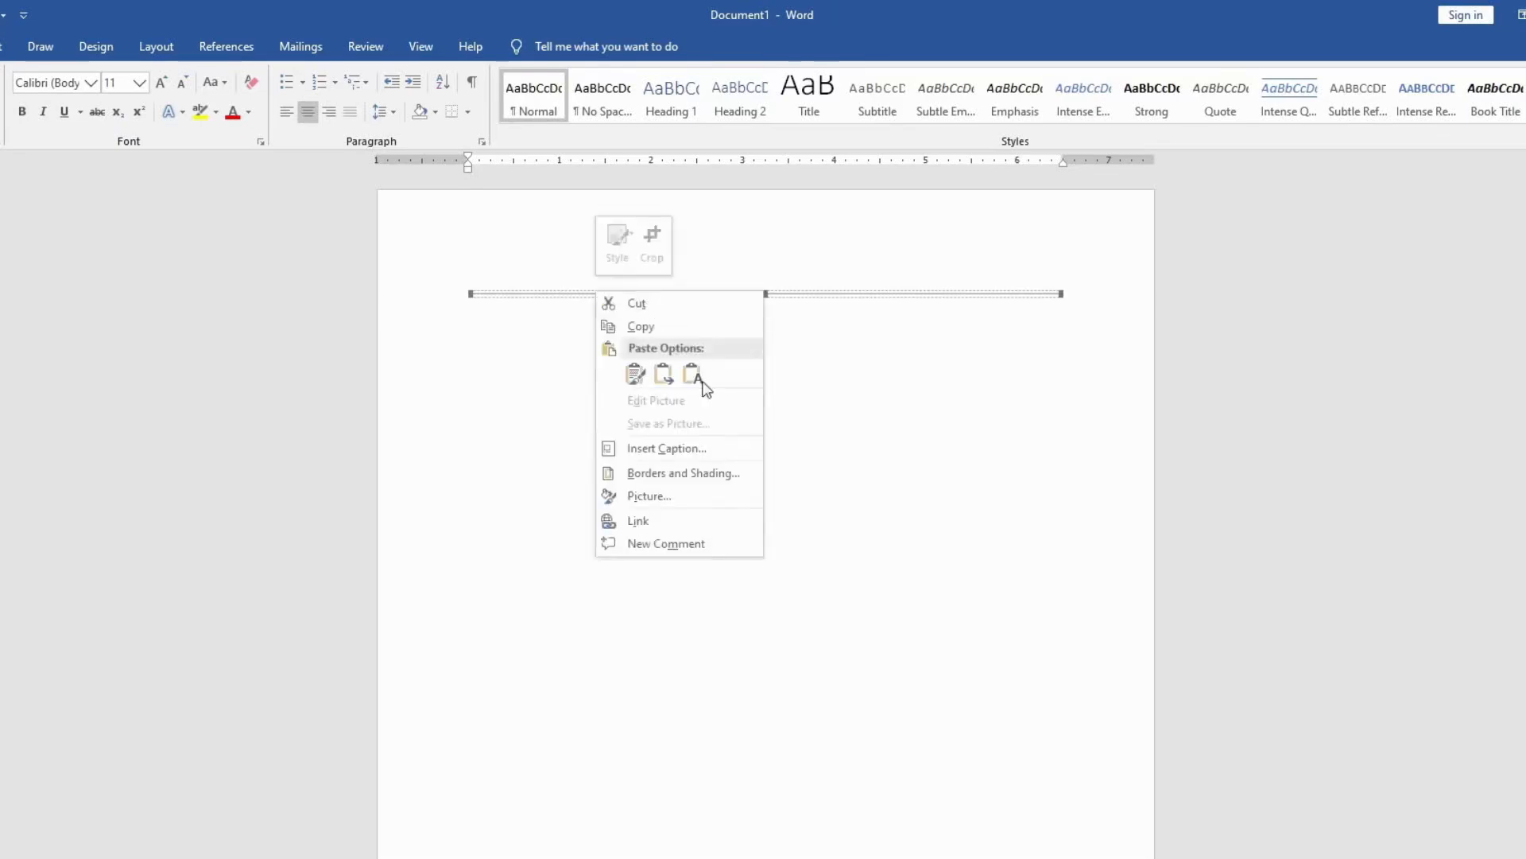
click(701, 474)
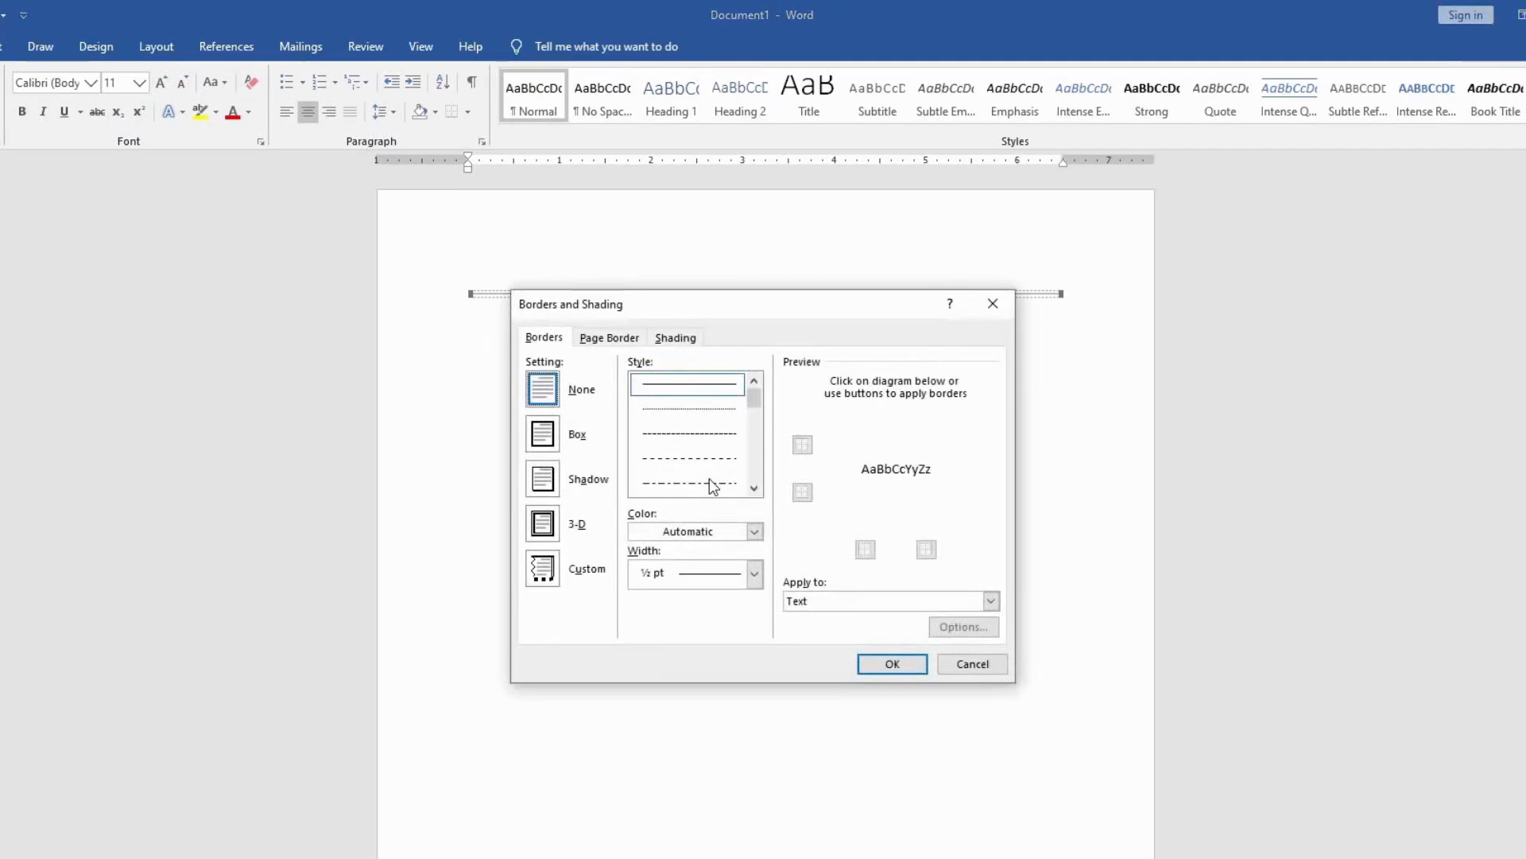
scroll(706, 443, down, 3)
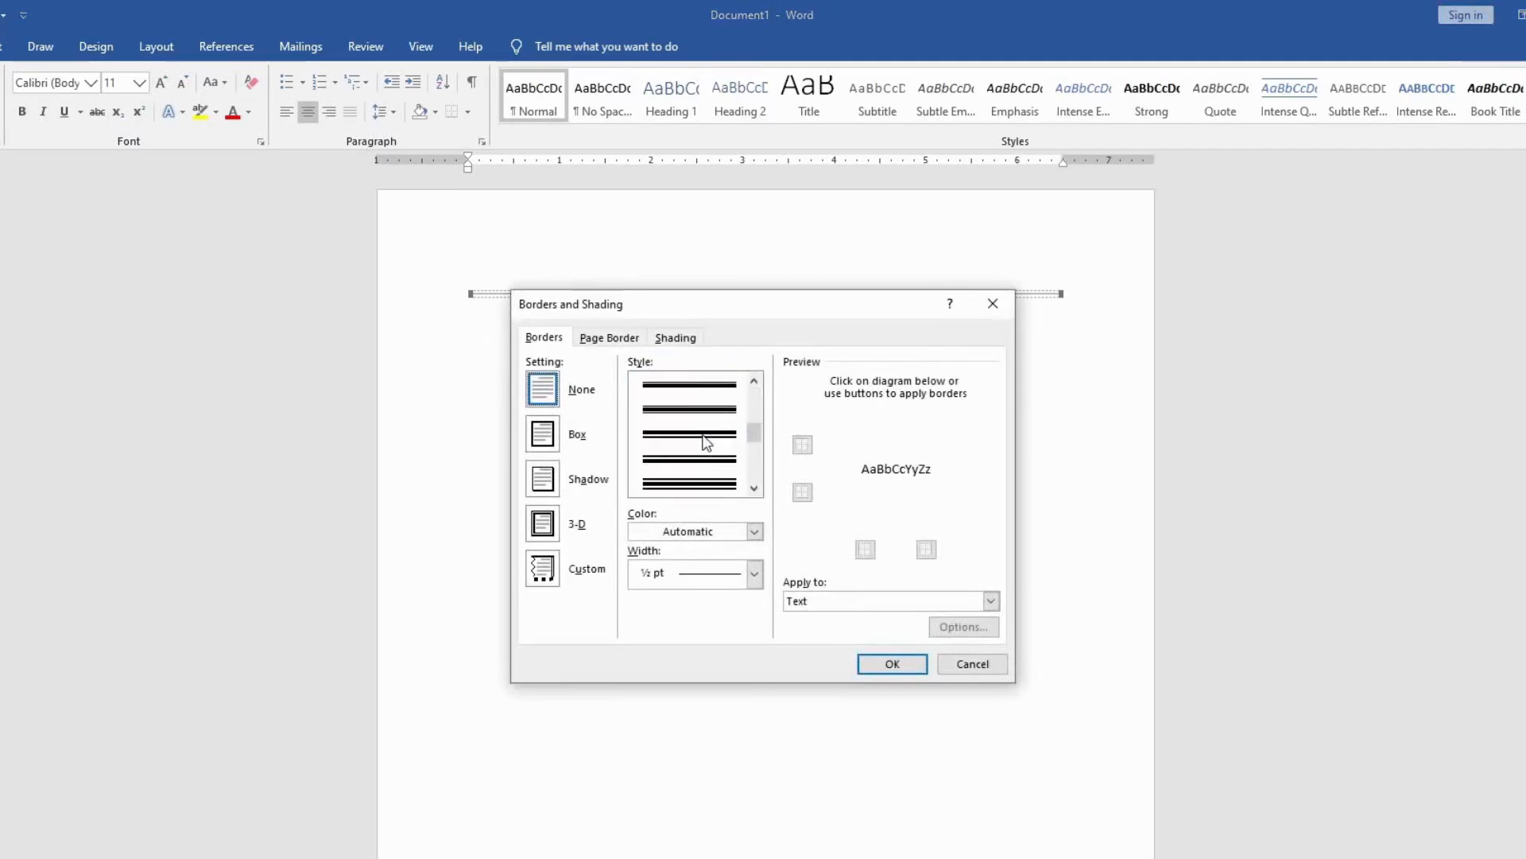
click(707, 443)
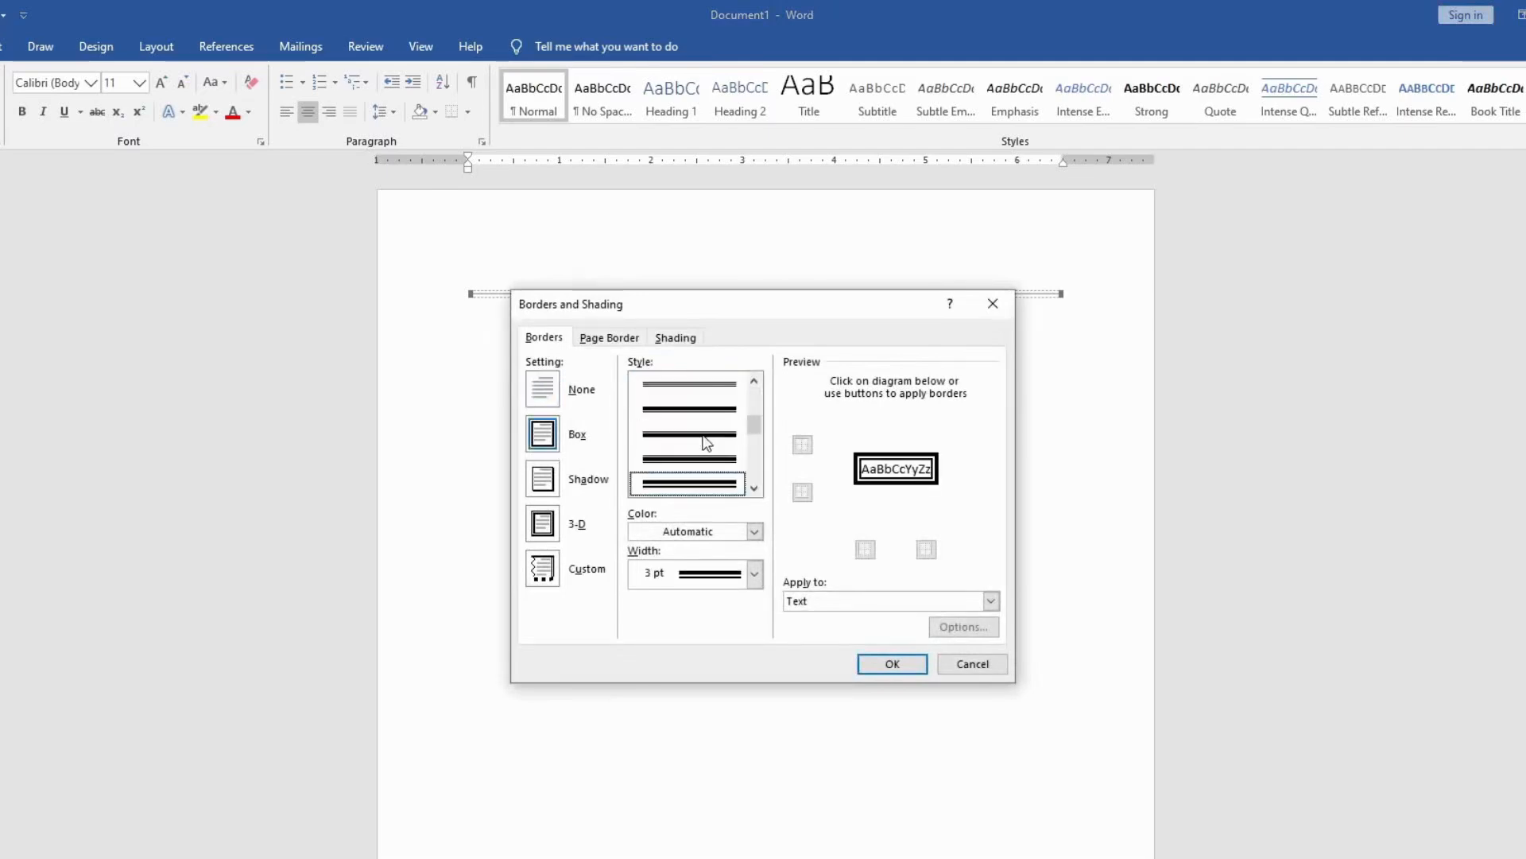
click(875, 664)
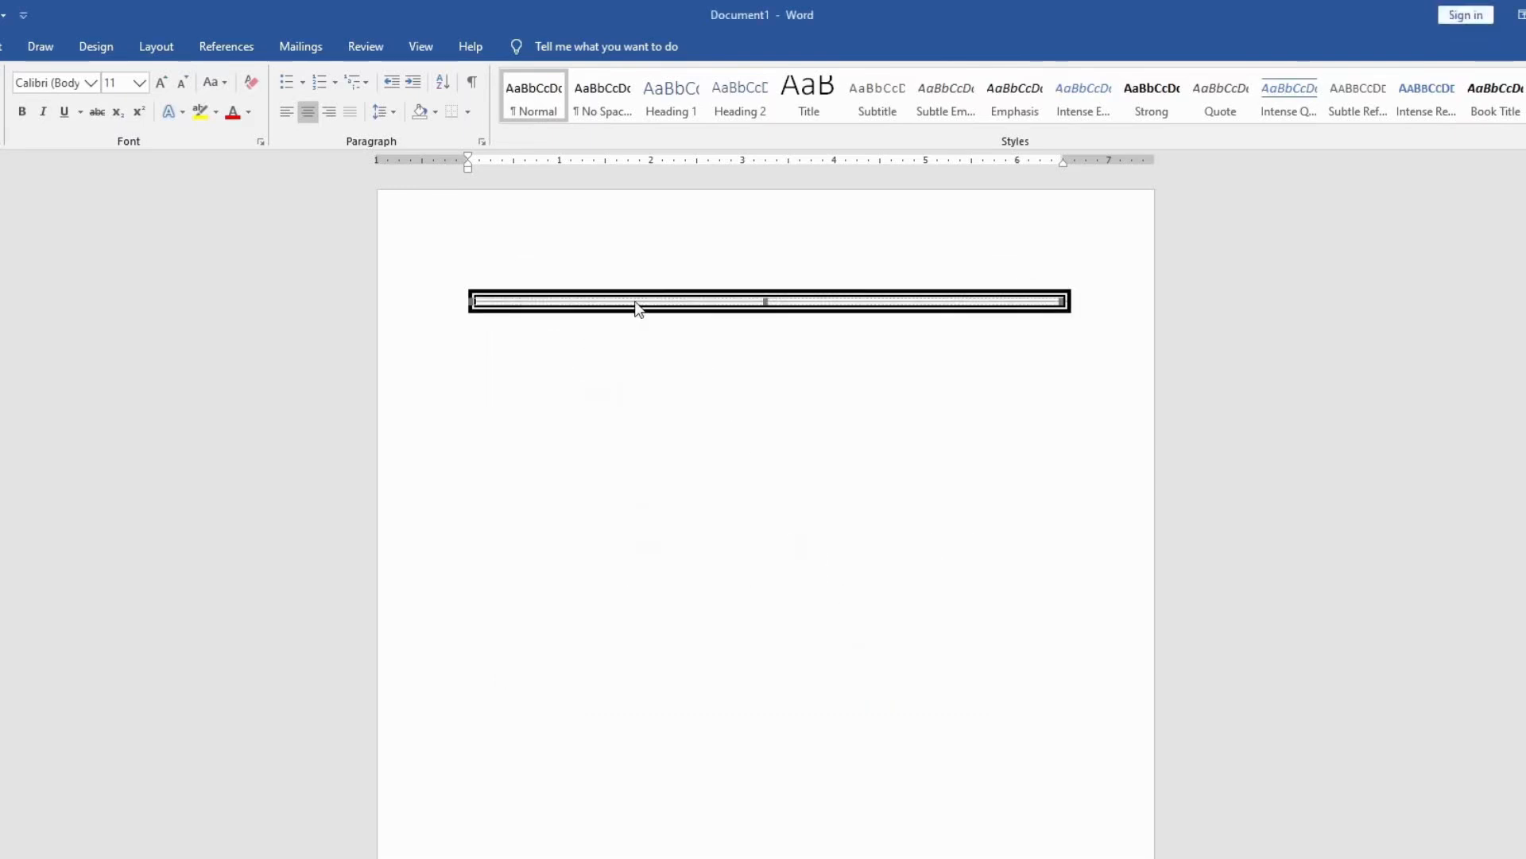
scroll(638, 308, up, 10)
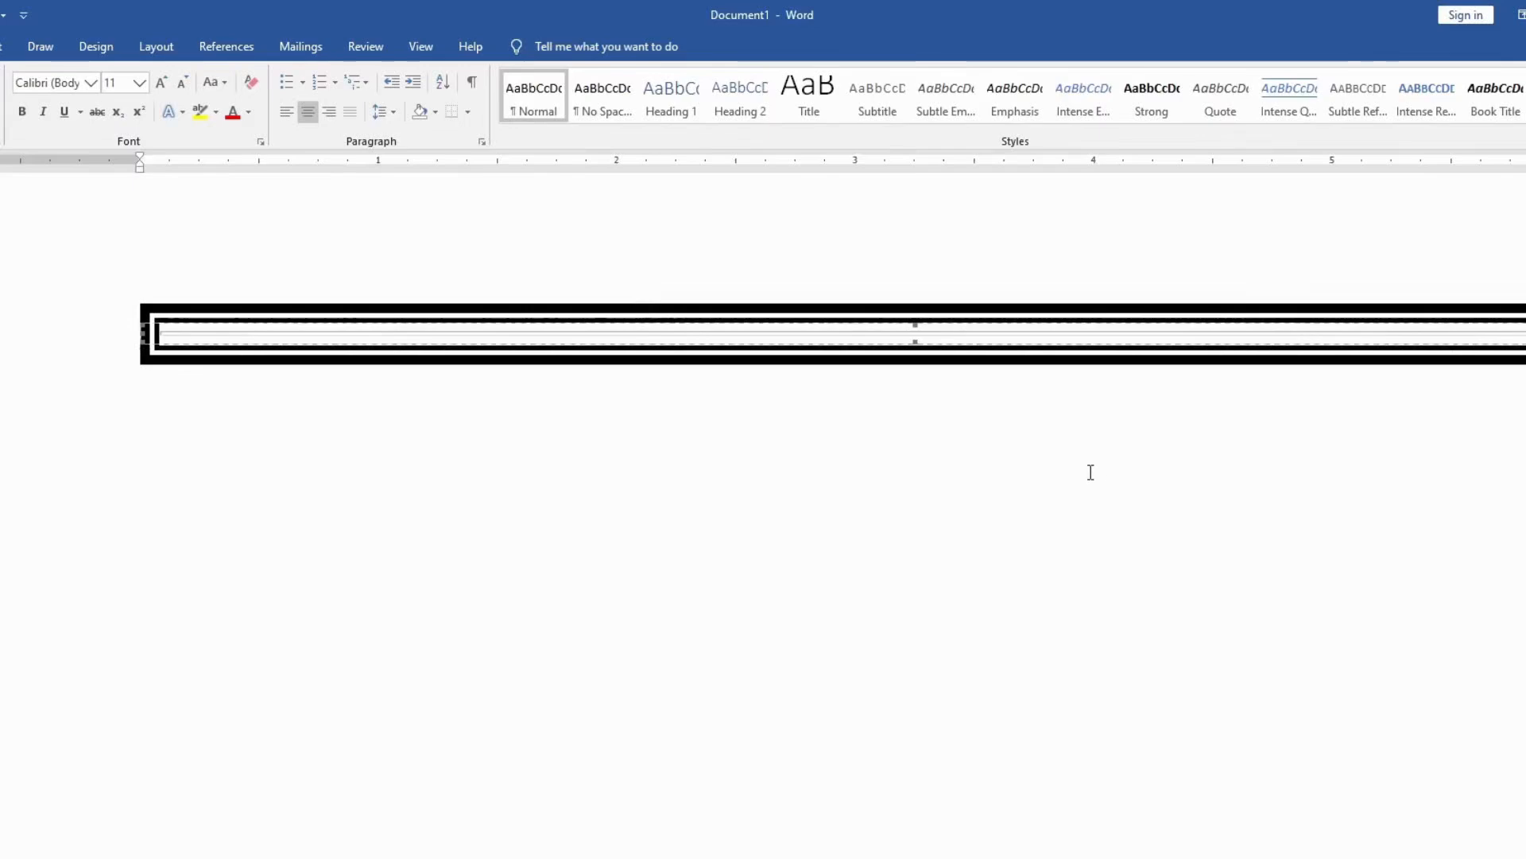
scroll(1081, 472, down, 3)
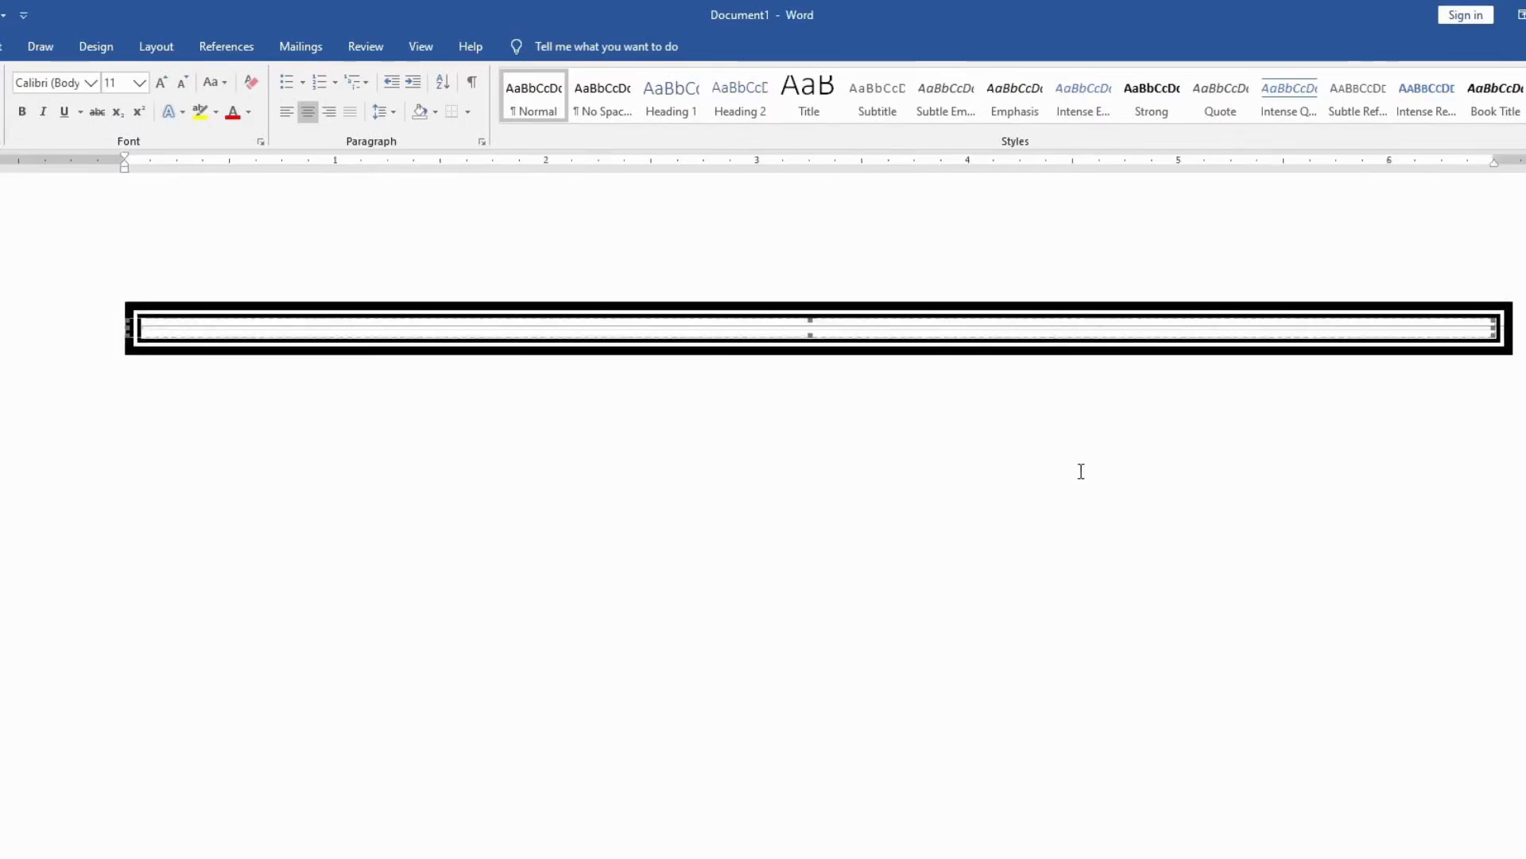
scroll(1081, 472, down, 1)
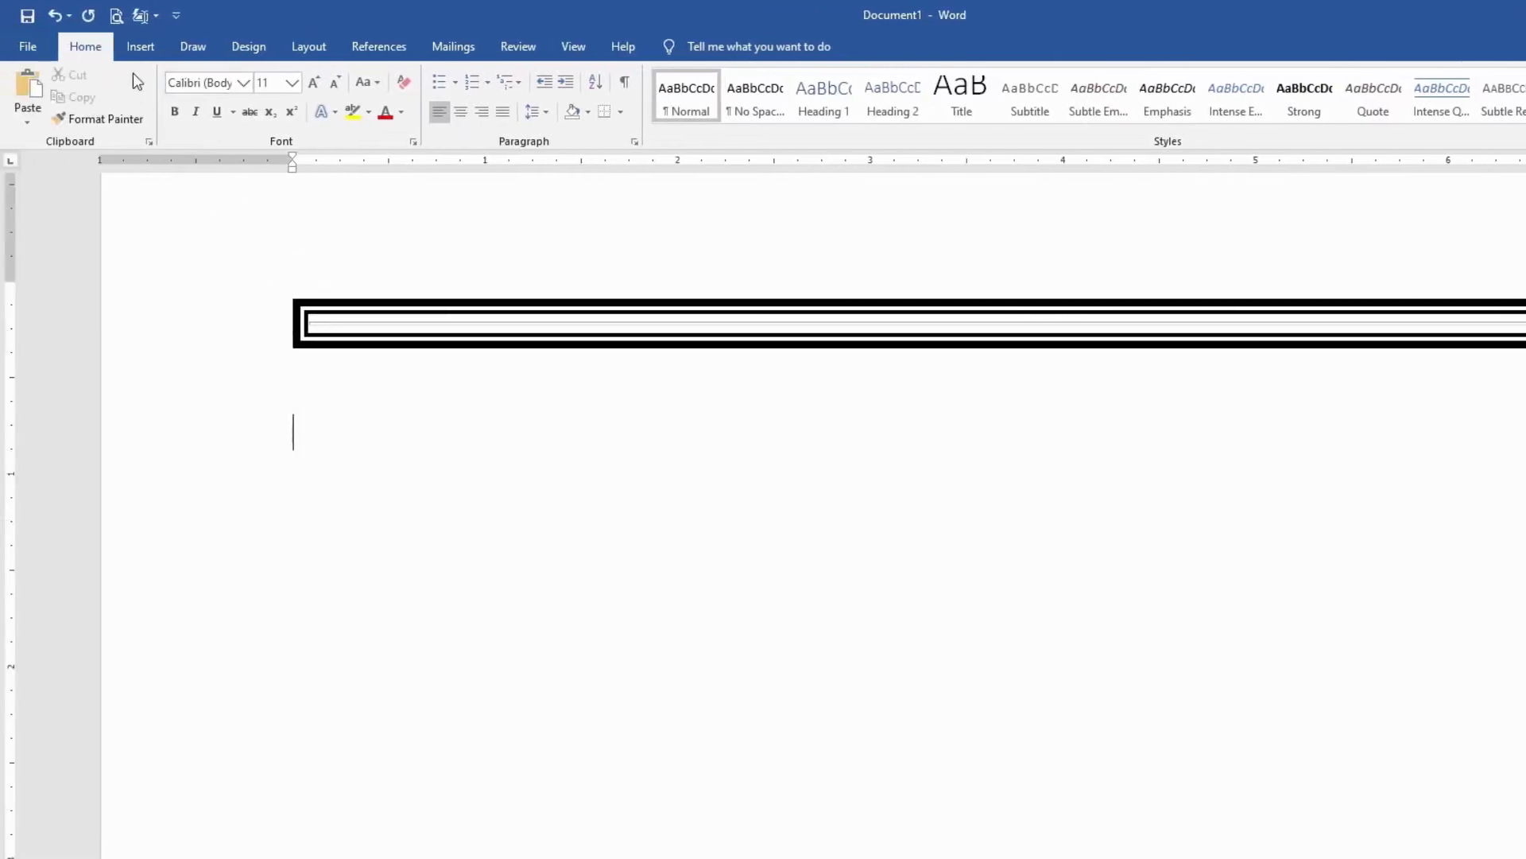
Step: Draw a straight line shape slanting downward across the page width, below the bordered line
click(141, 50)
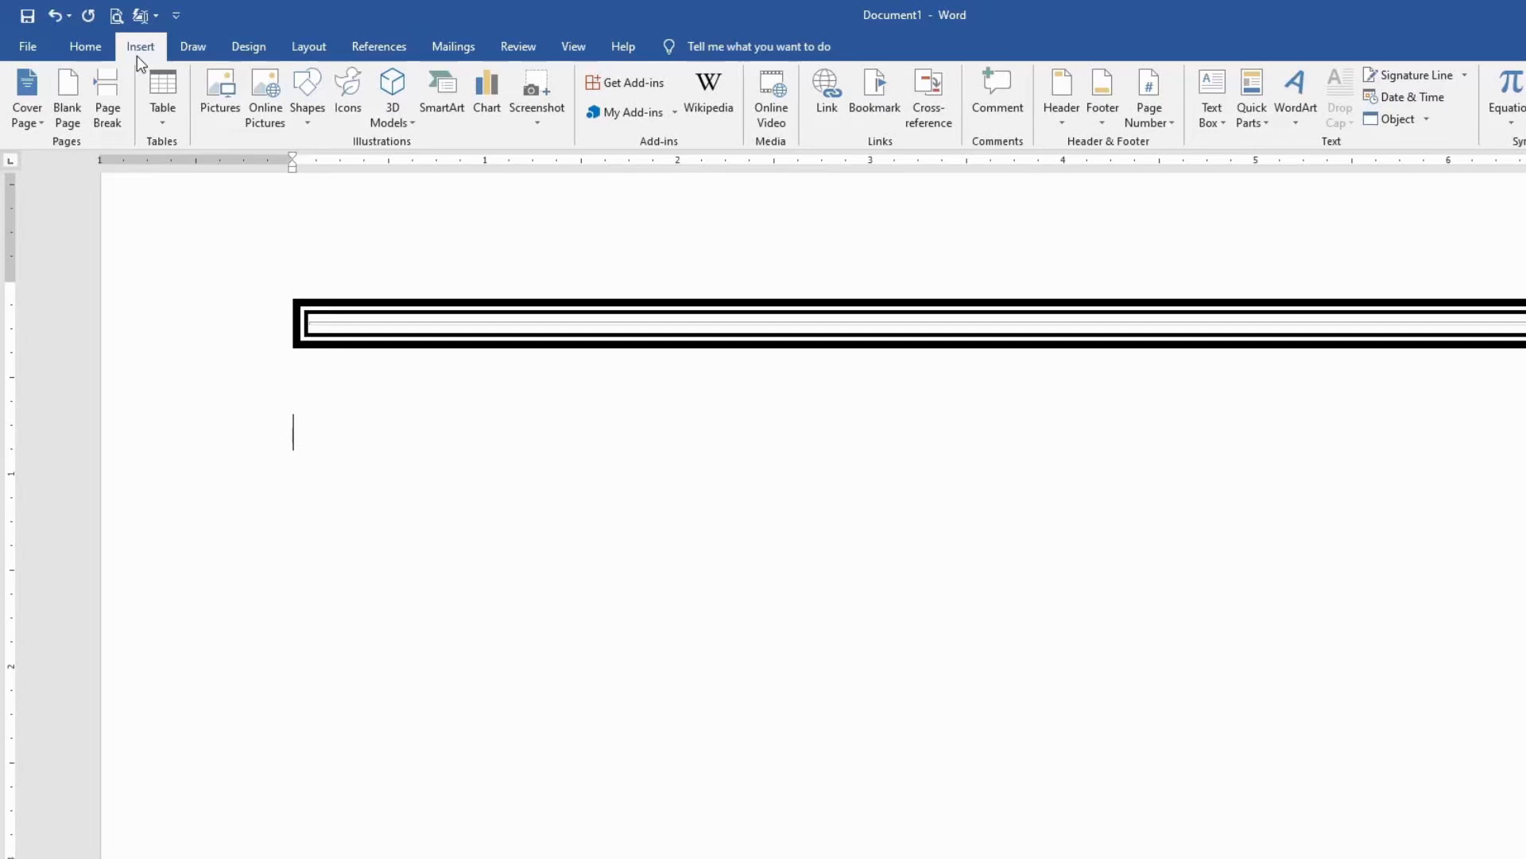
click(300, 111)
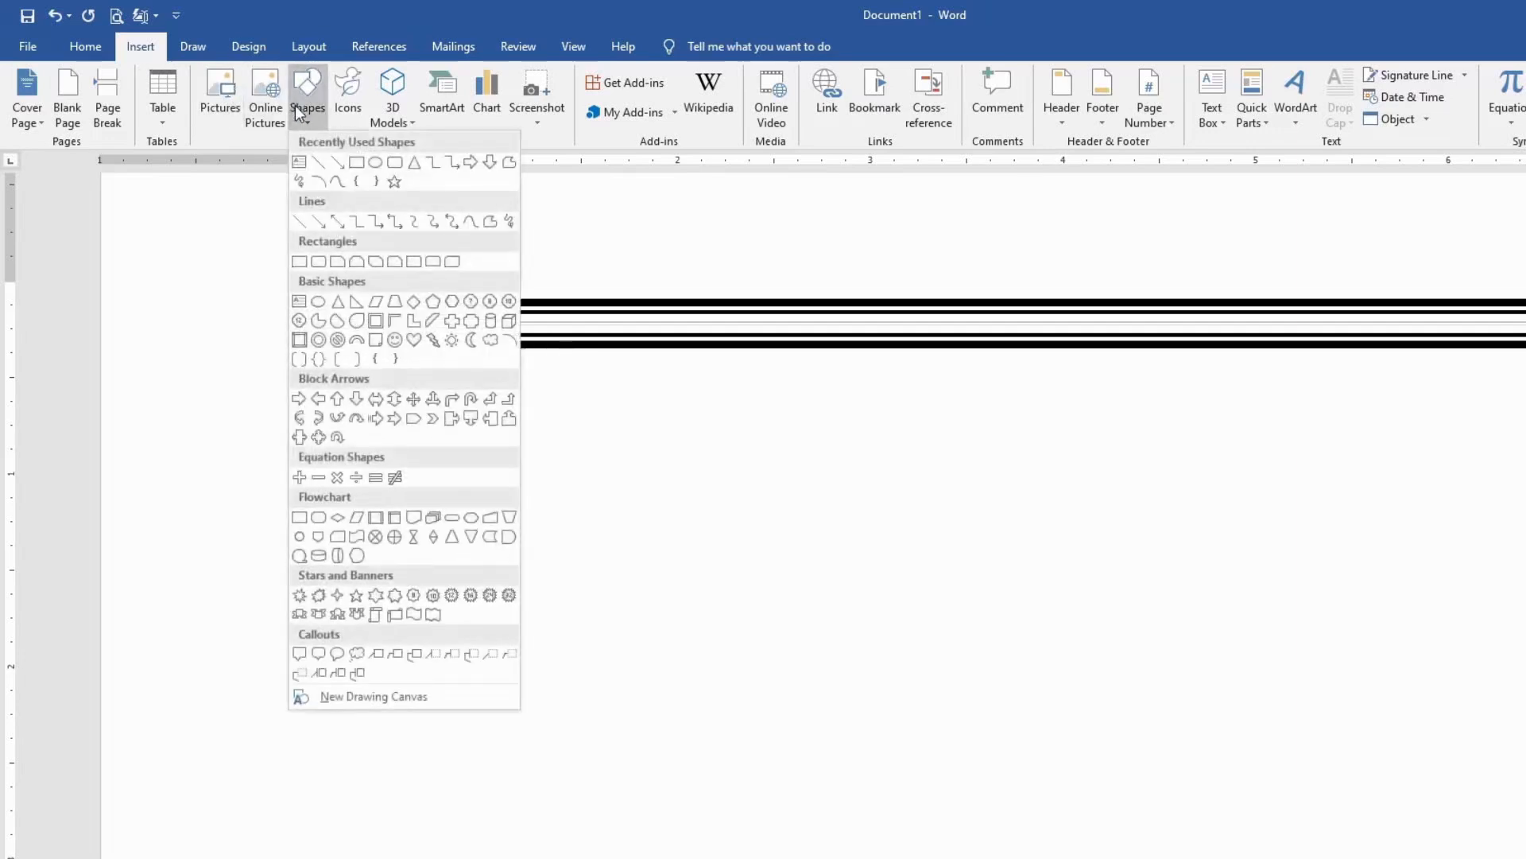
click(303, 222)
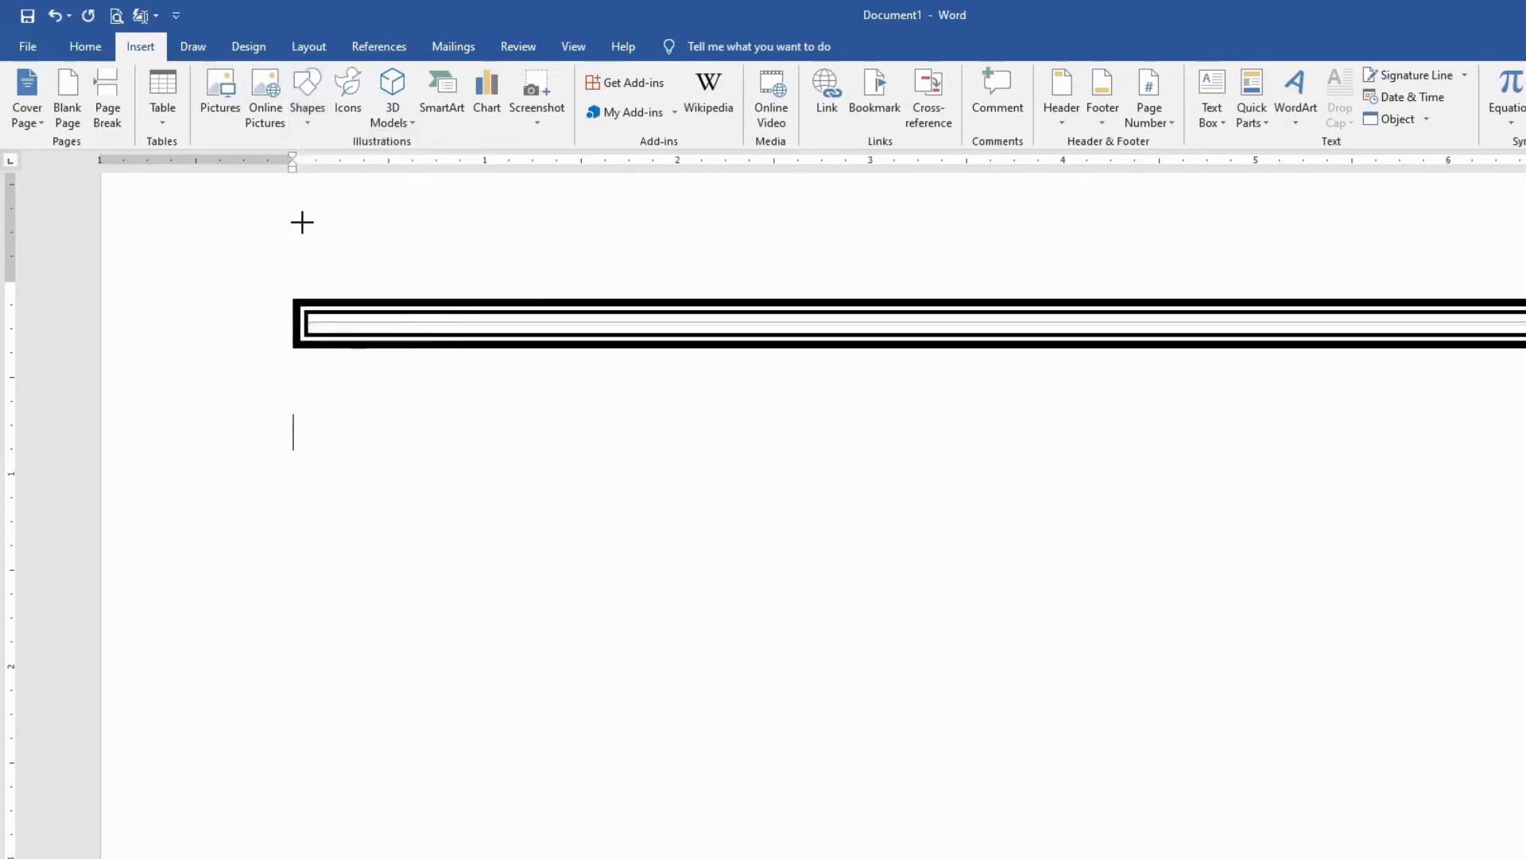
scroll(620, 443, down, 1)
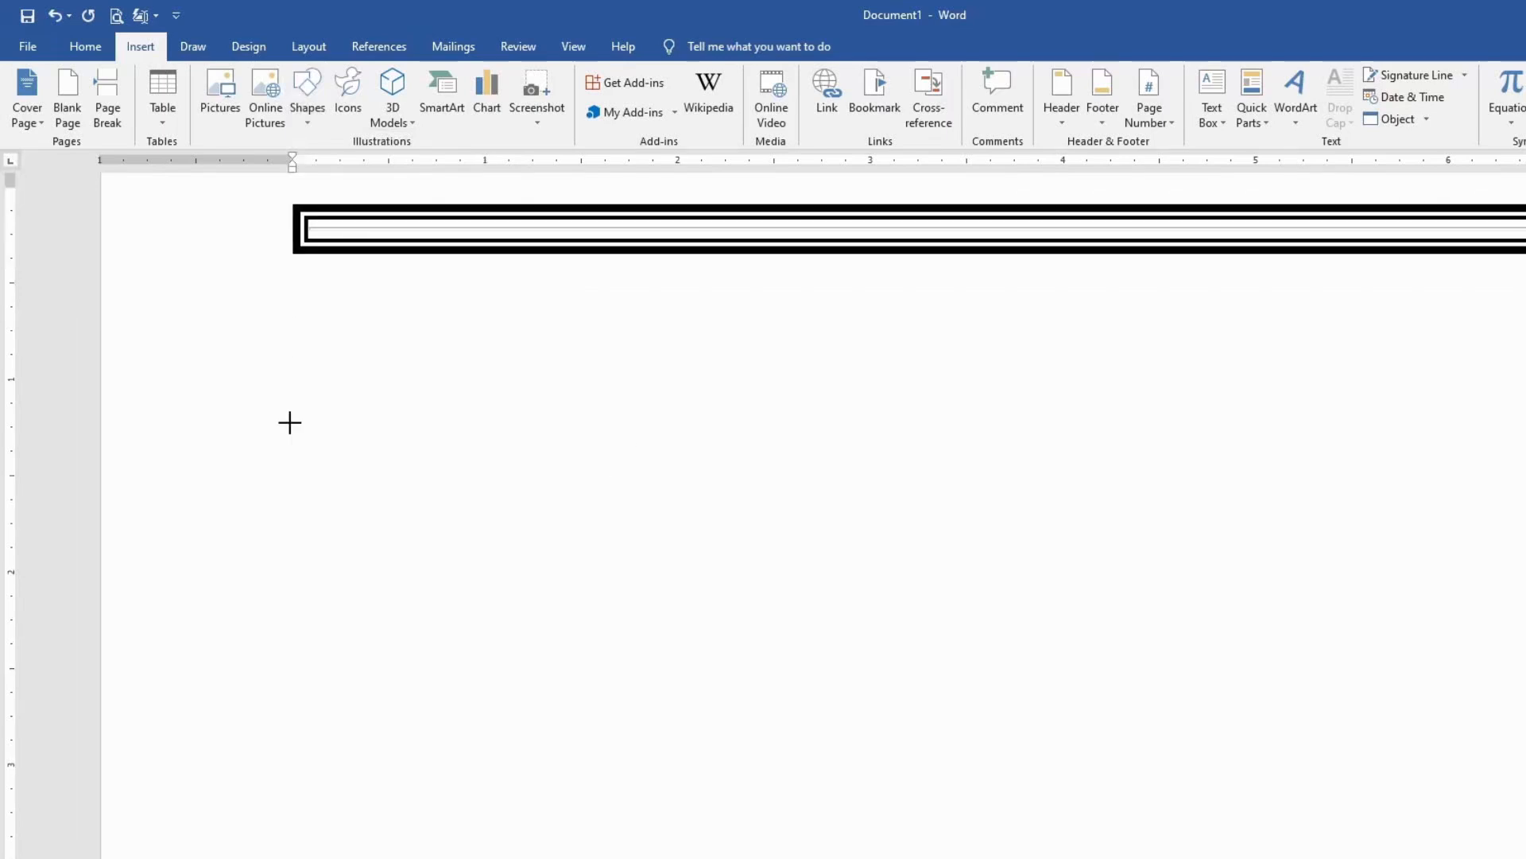
drag(290, 422, 1434, 417)
mouse_move(1333, 418)
mouse_down()
mouse_move(1445, 414)
mouse_move(1399, 656)
mouse_move(1388, 480)
mouse_move(1411, 583)
mouse_up()
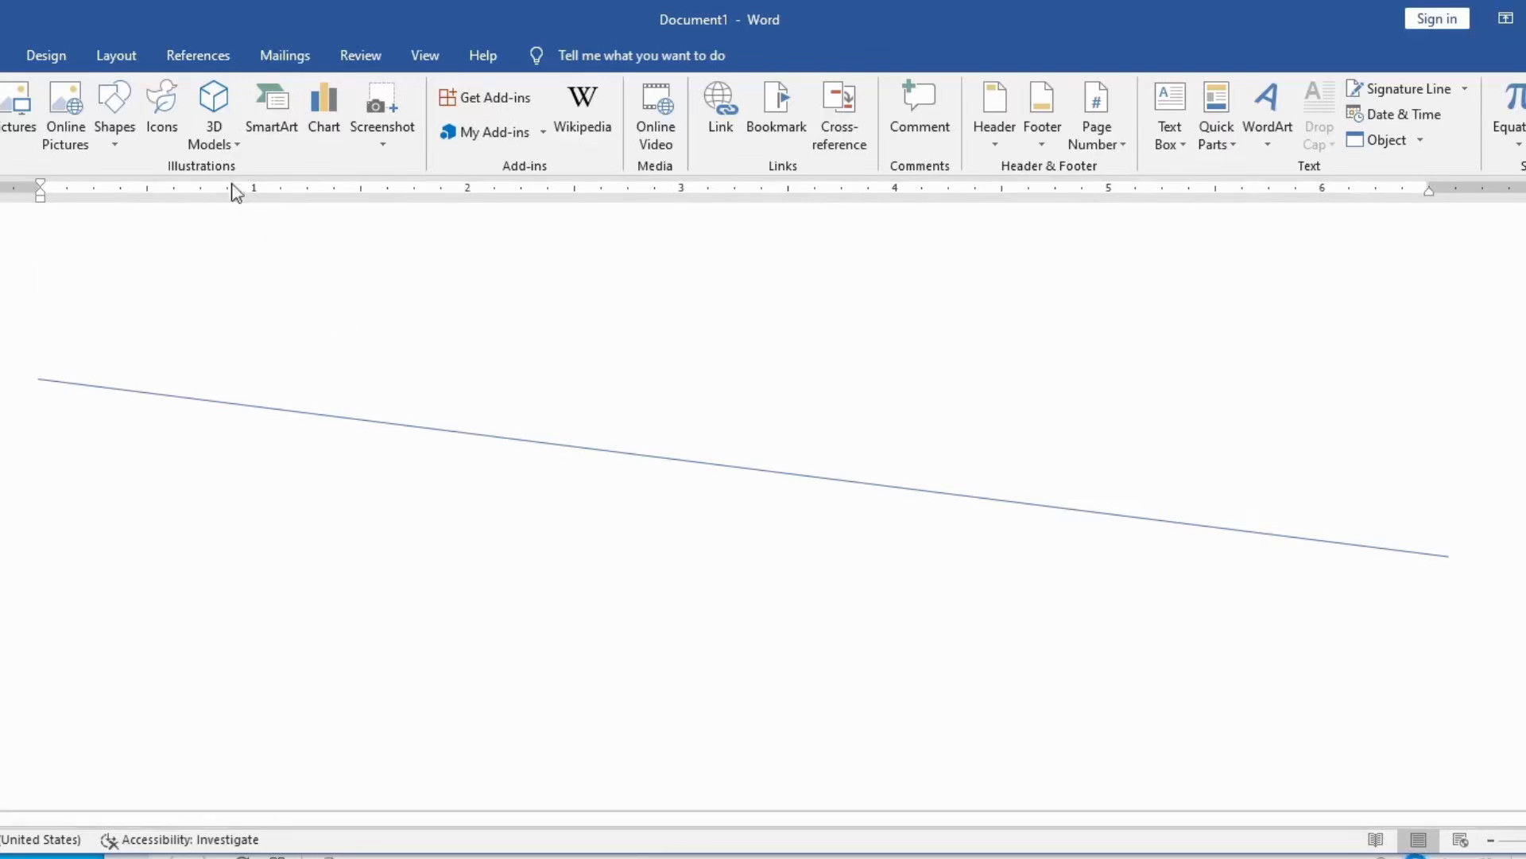
Step: Draw a perfectly horizontal line shape about 6.69" long below the slanted line
click(108, 147)
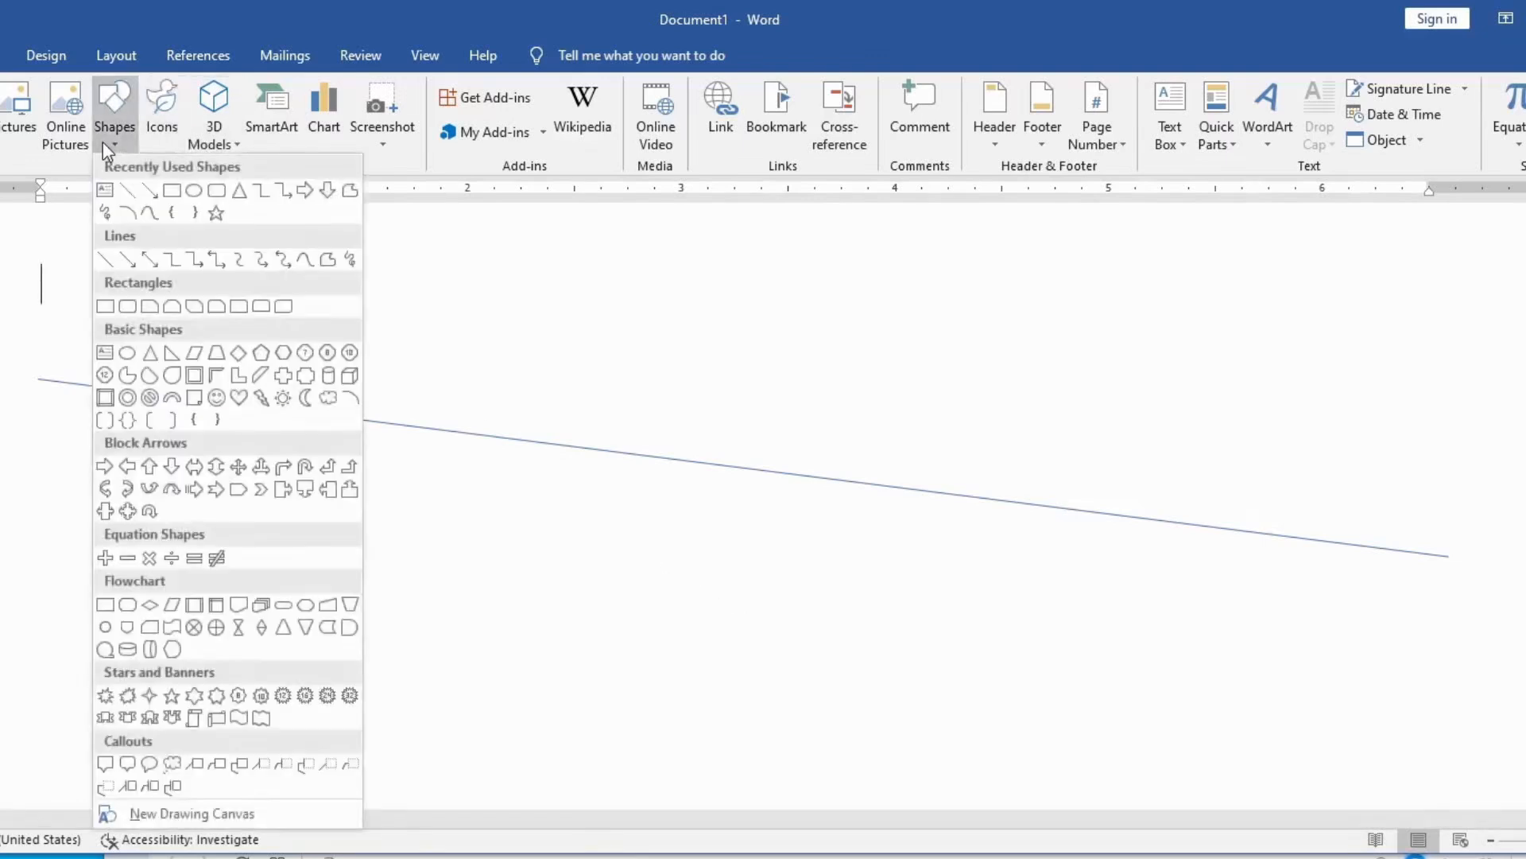
click(133, 192)
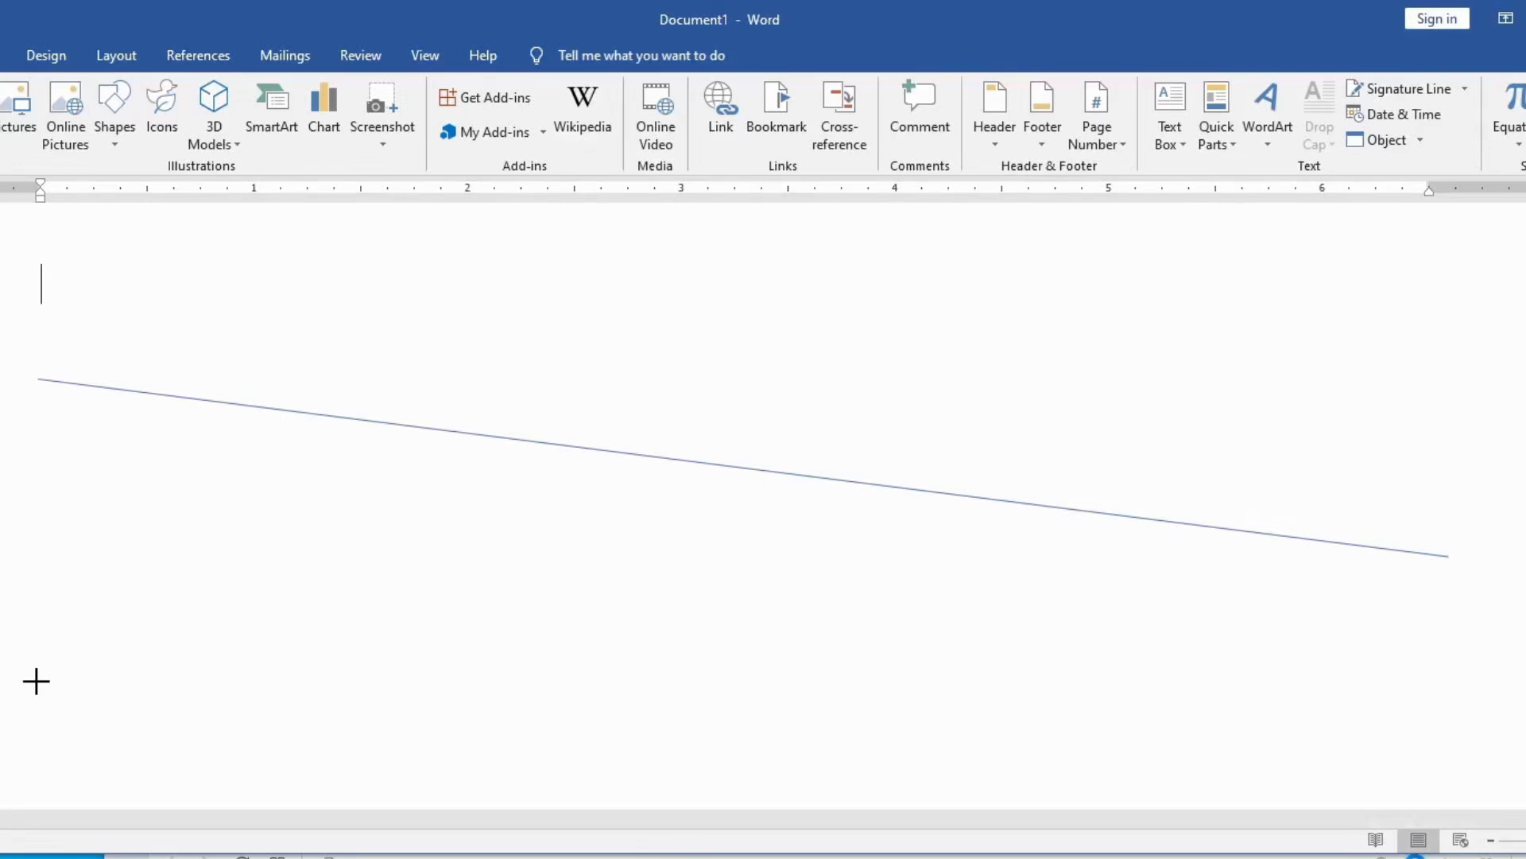
drag(36, 681, 1465, 504)
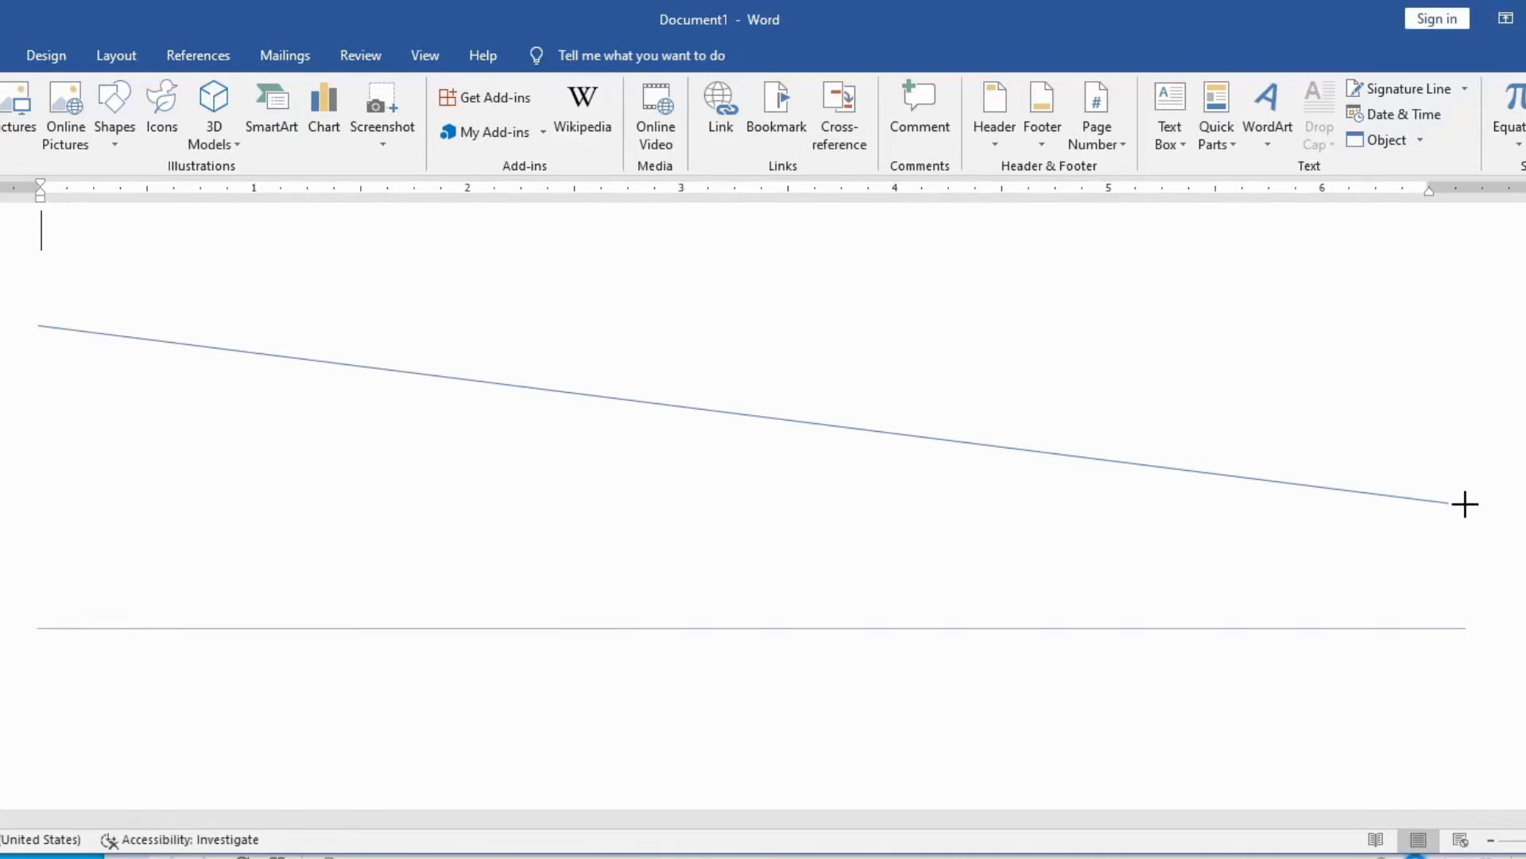
drag(1465, 504, 1465, 504)
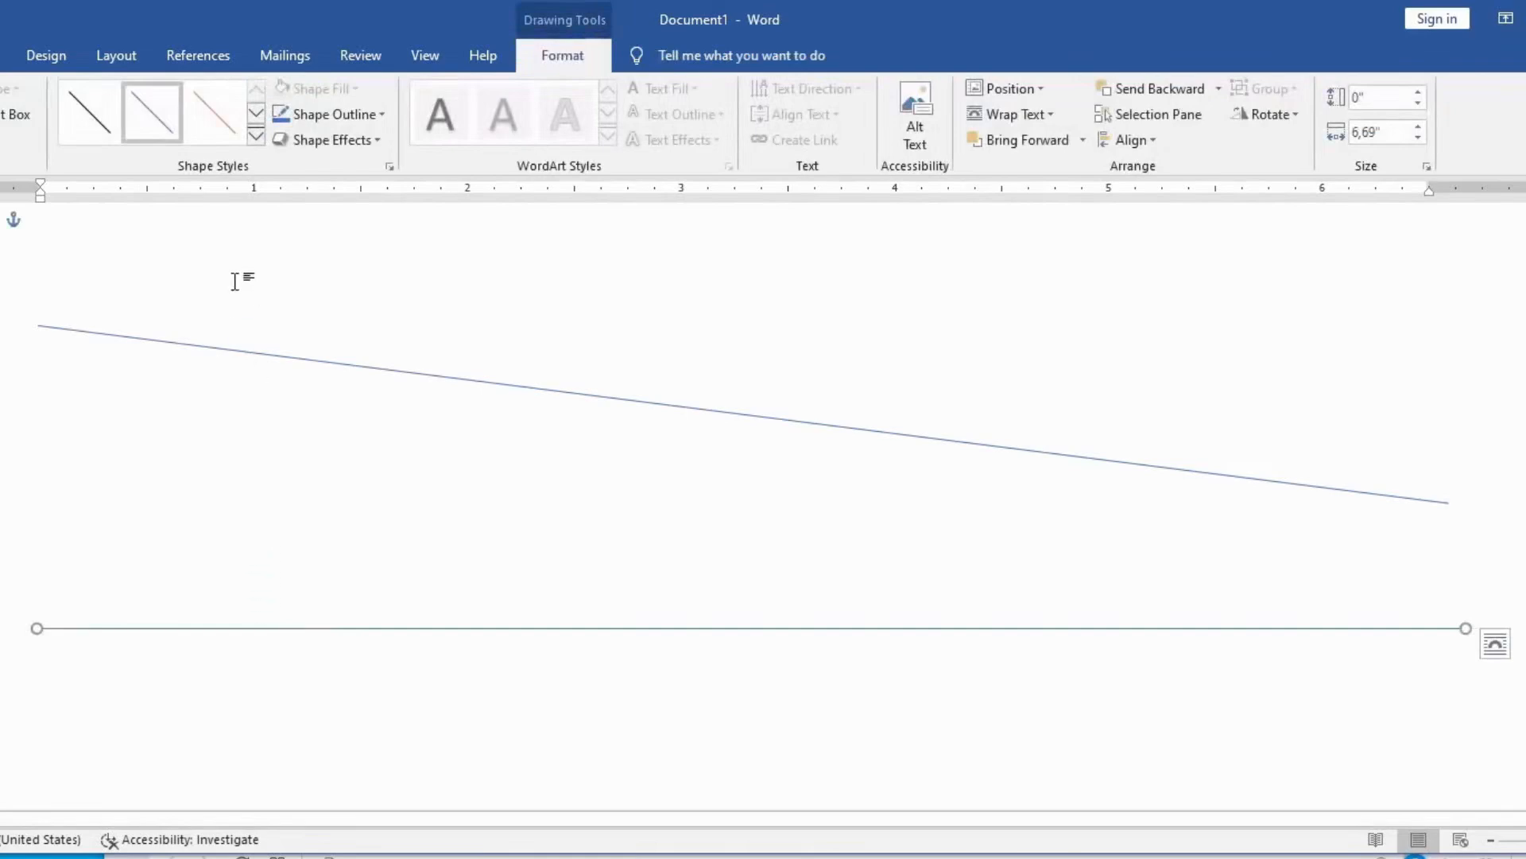
Step: Apply the thickest black theme style to the new horizontal line shape
click(256, 141)
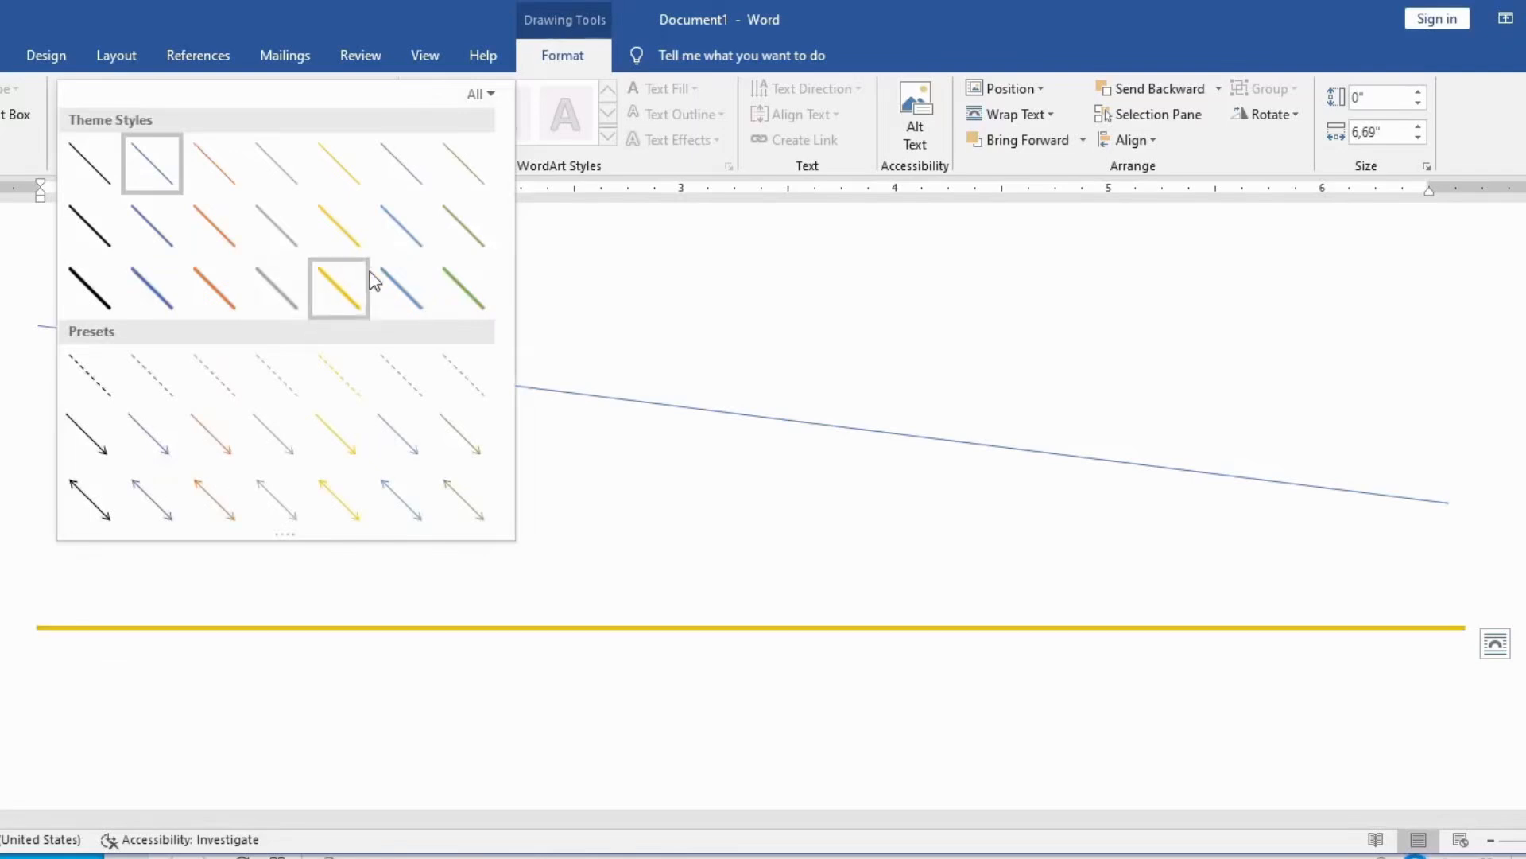
click(107, 302)
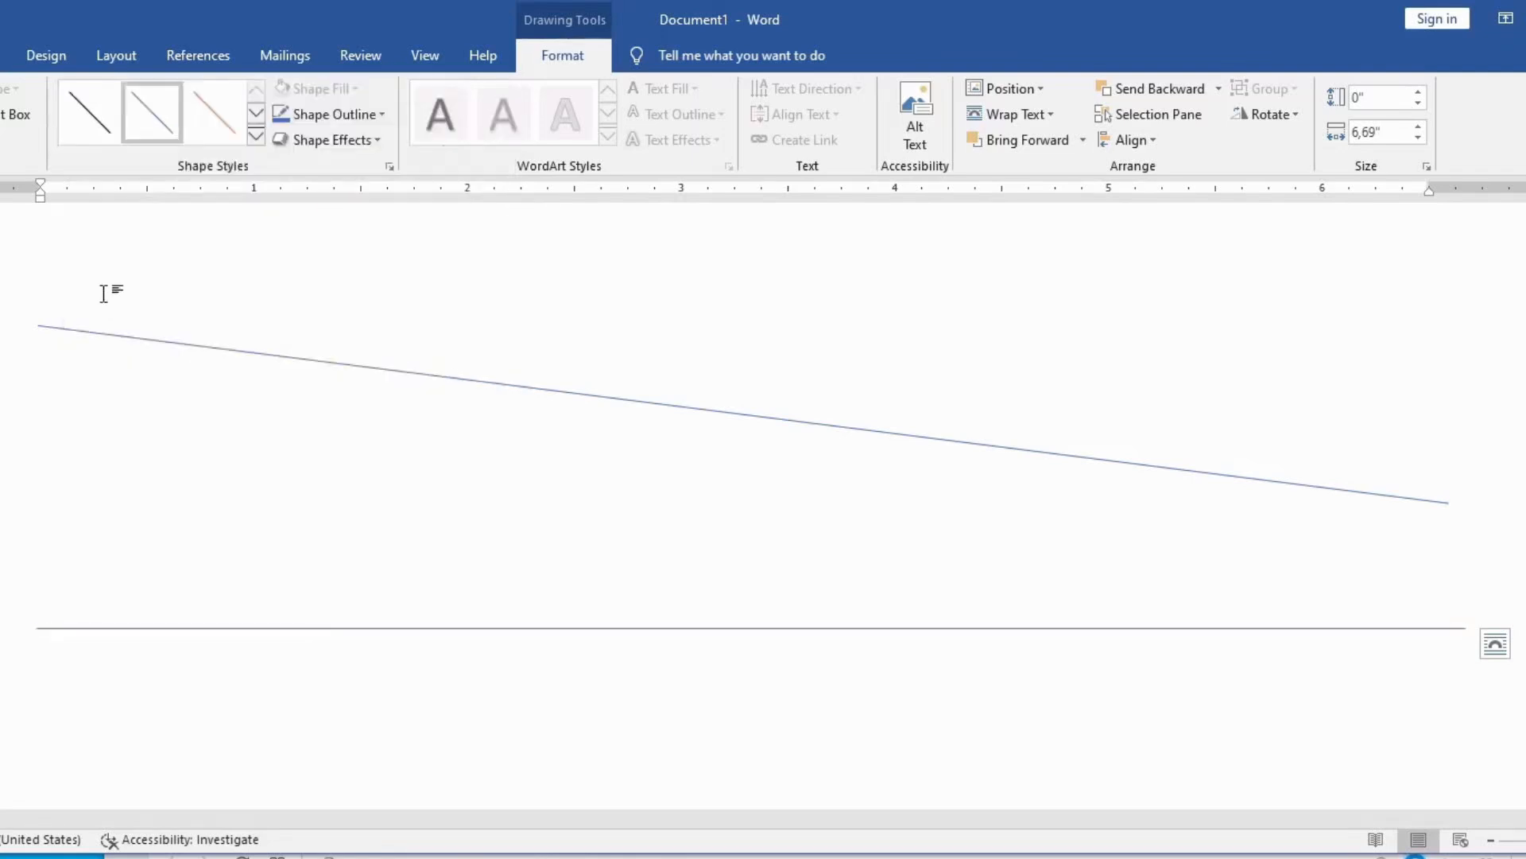
Step: Set the black line's compound type to triple in its detailed line formatting, after trying the thick-thin type
click(379, 116)
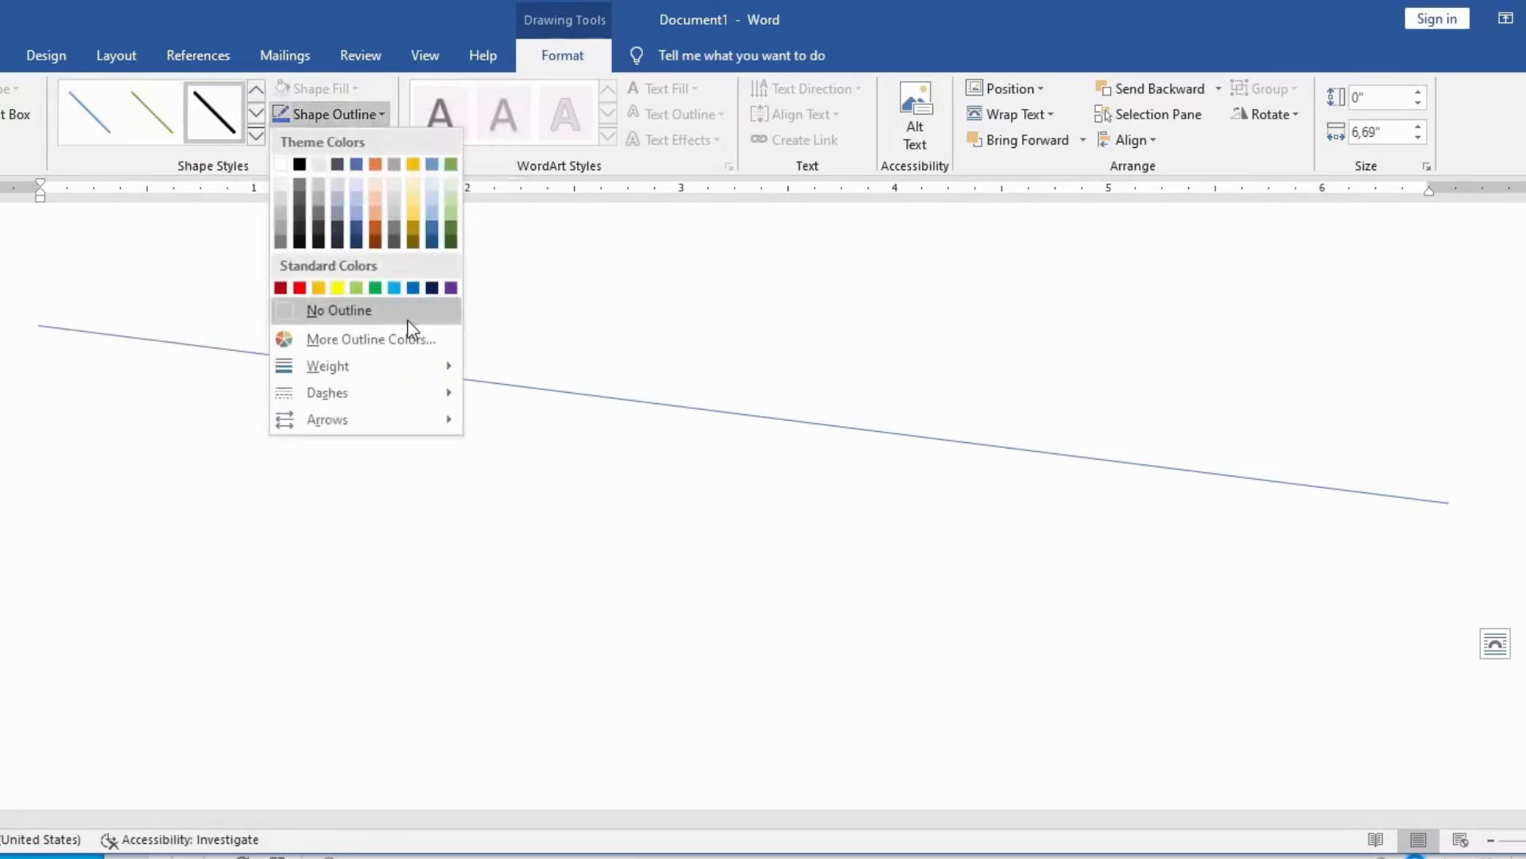
mouse_move(405, 366)
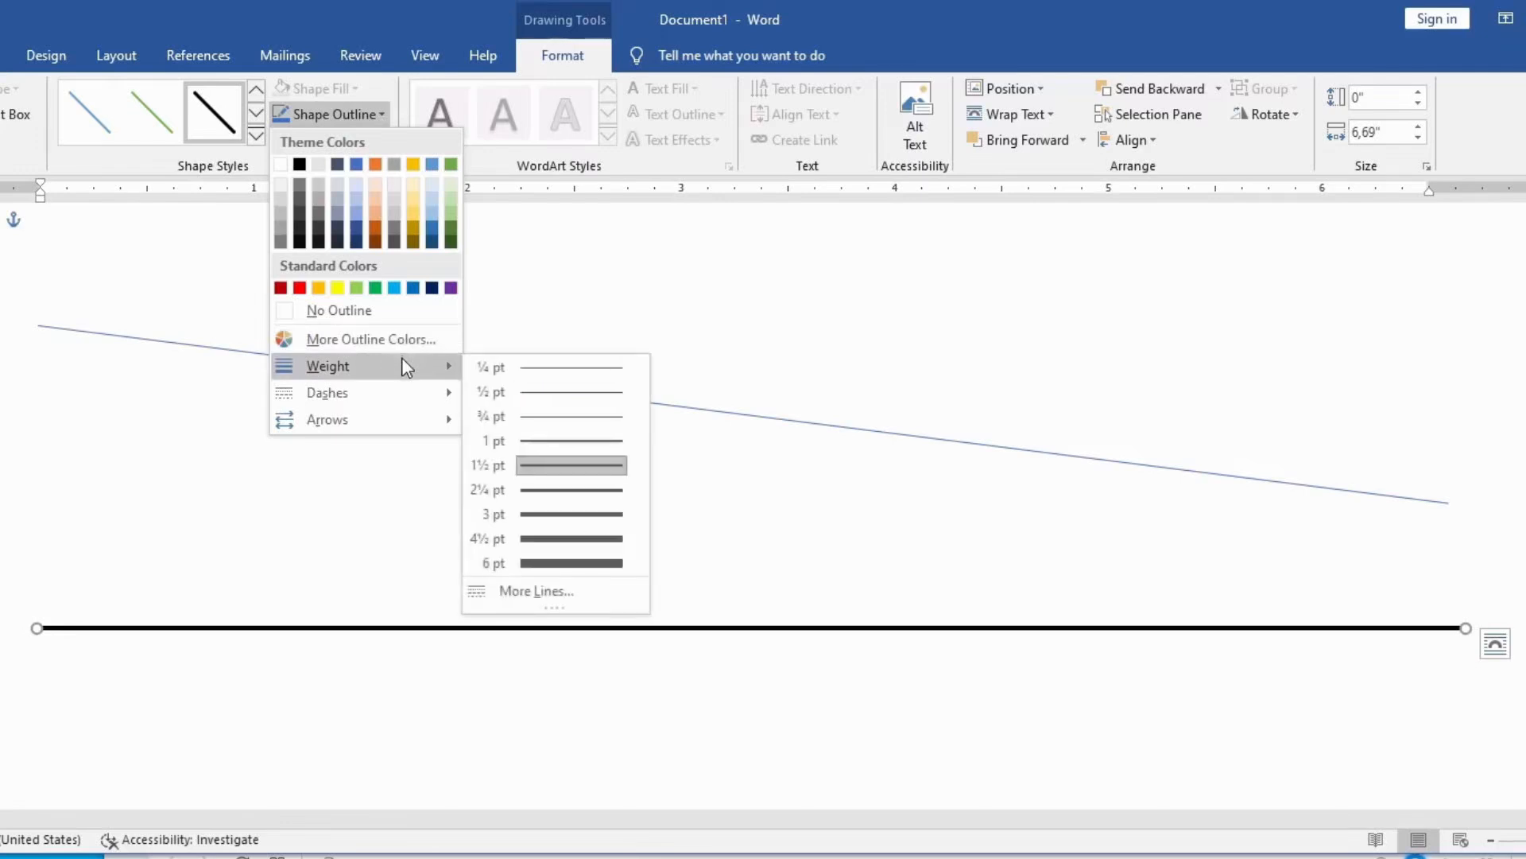
mouse_move(397, 405)
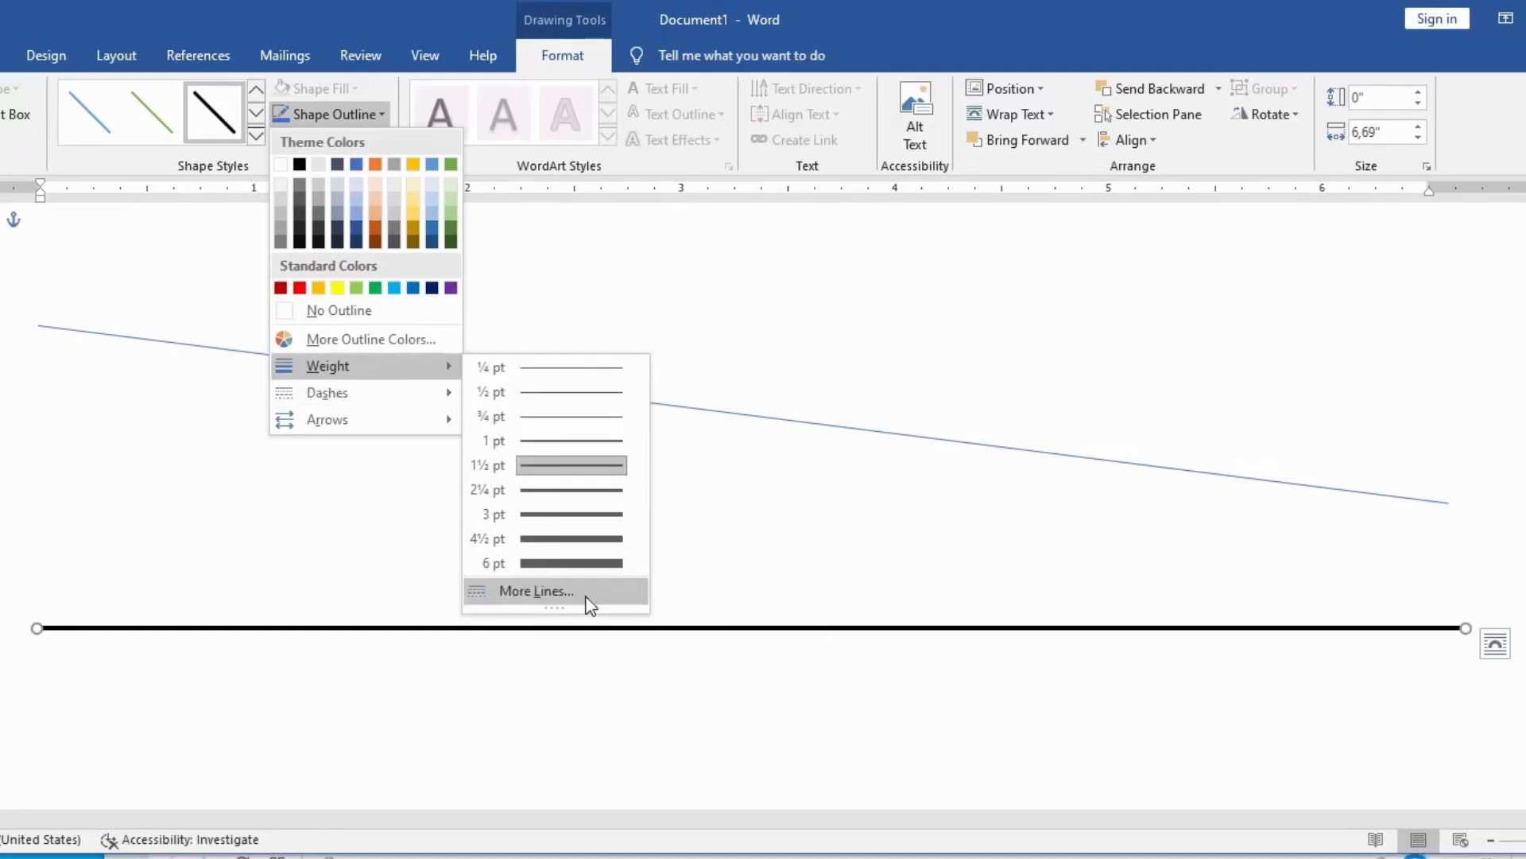
click(590, 603)
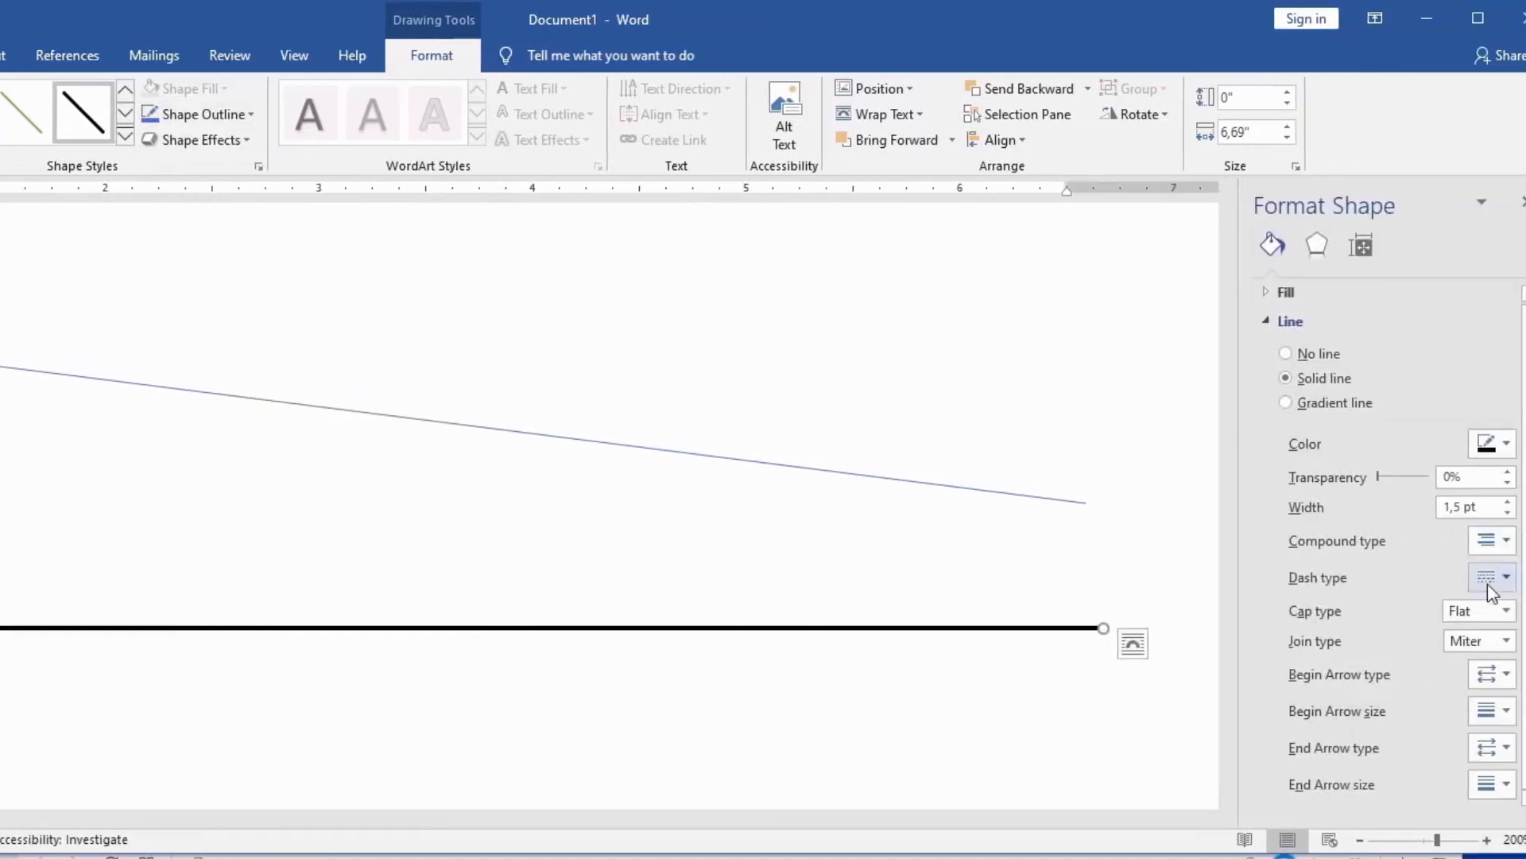
click(1491, 540)
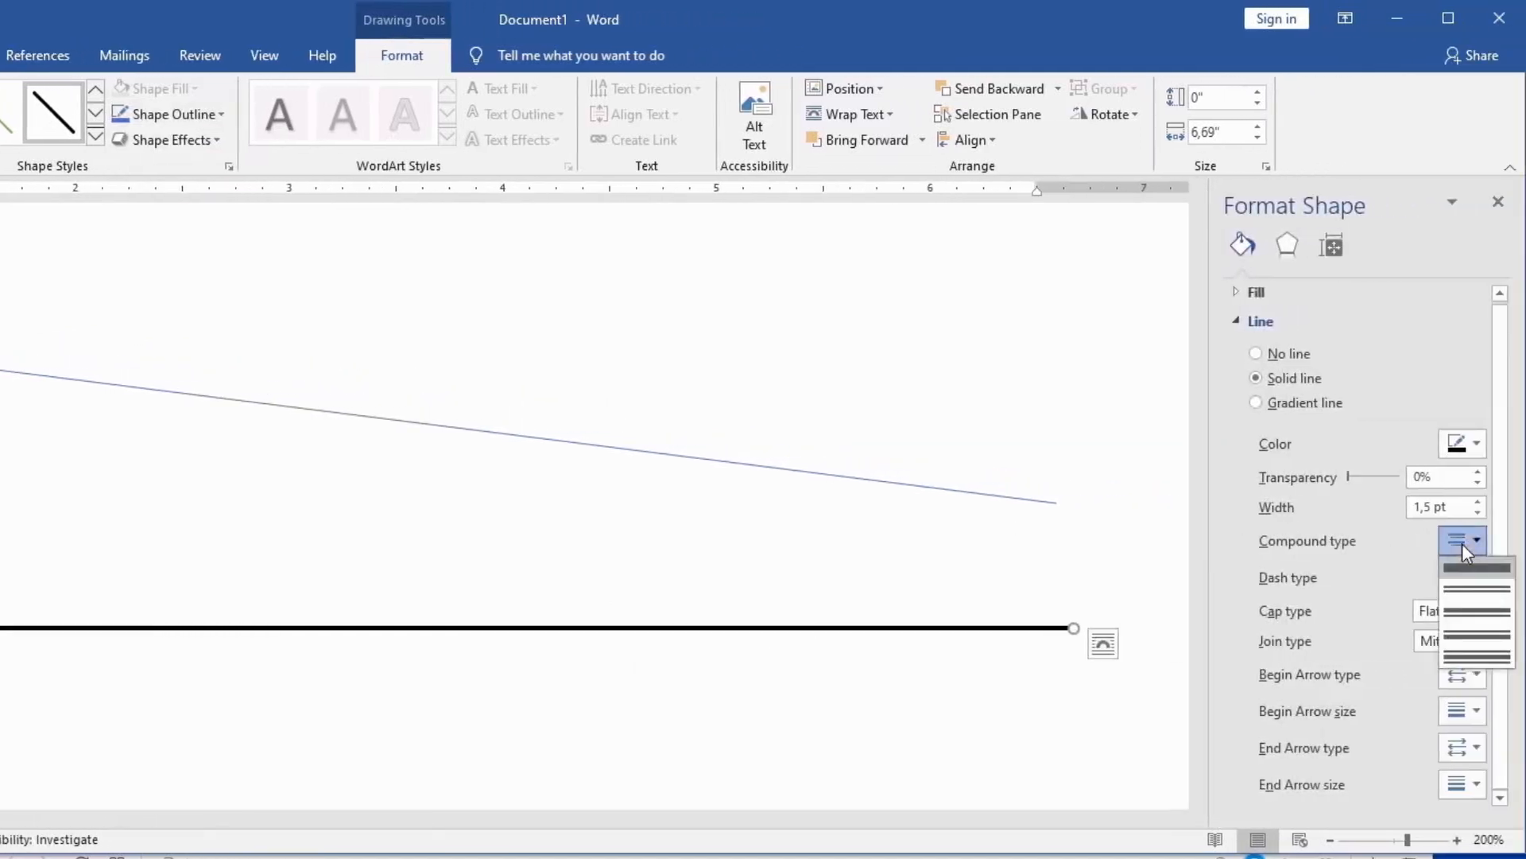
click(1467, 608)
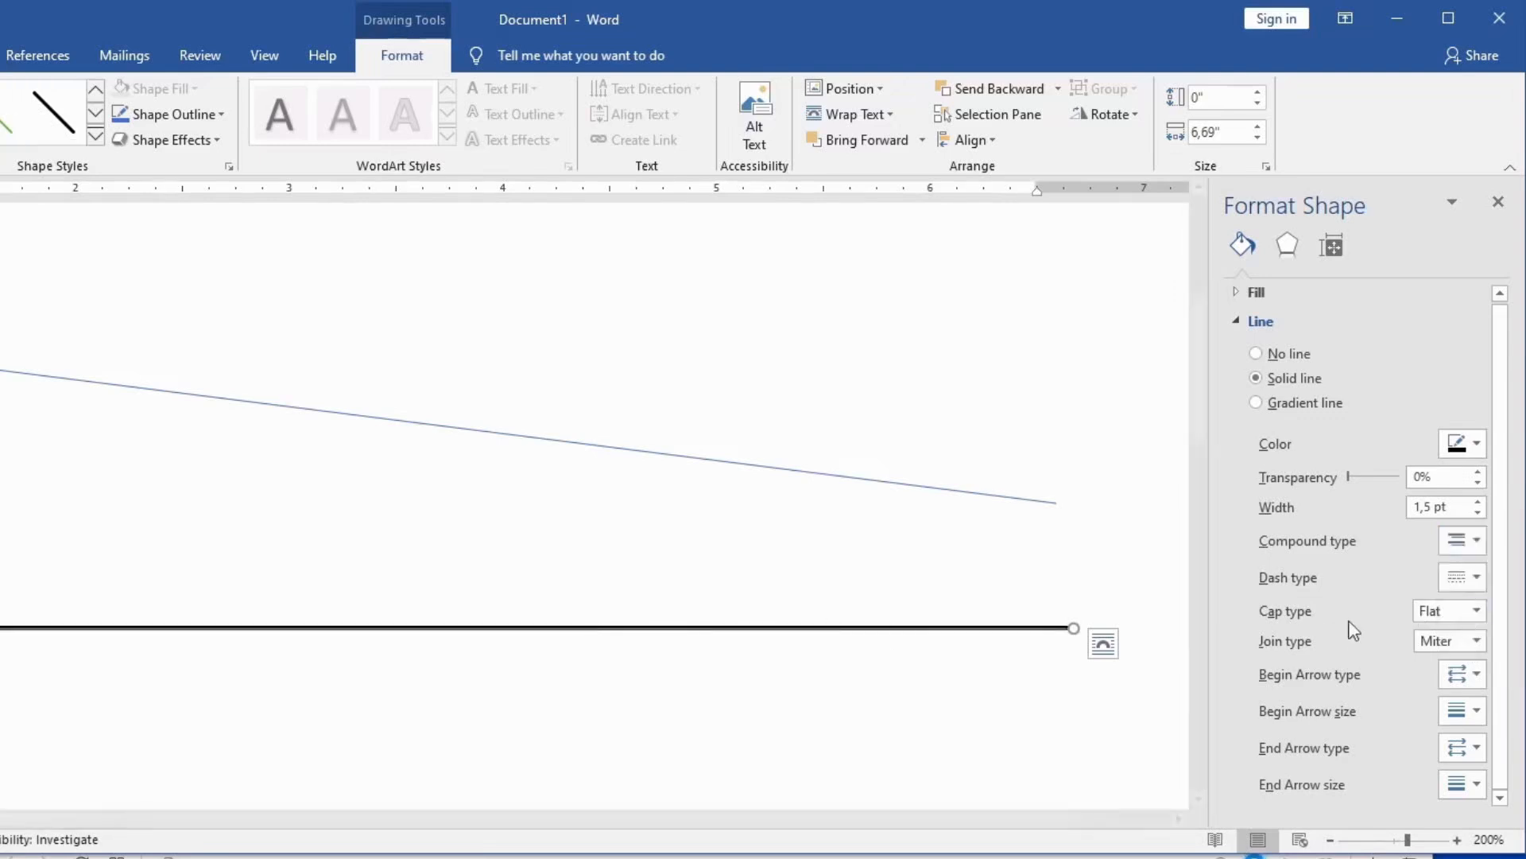
click(1466, 539)
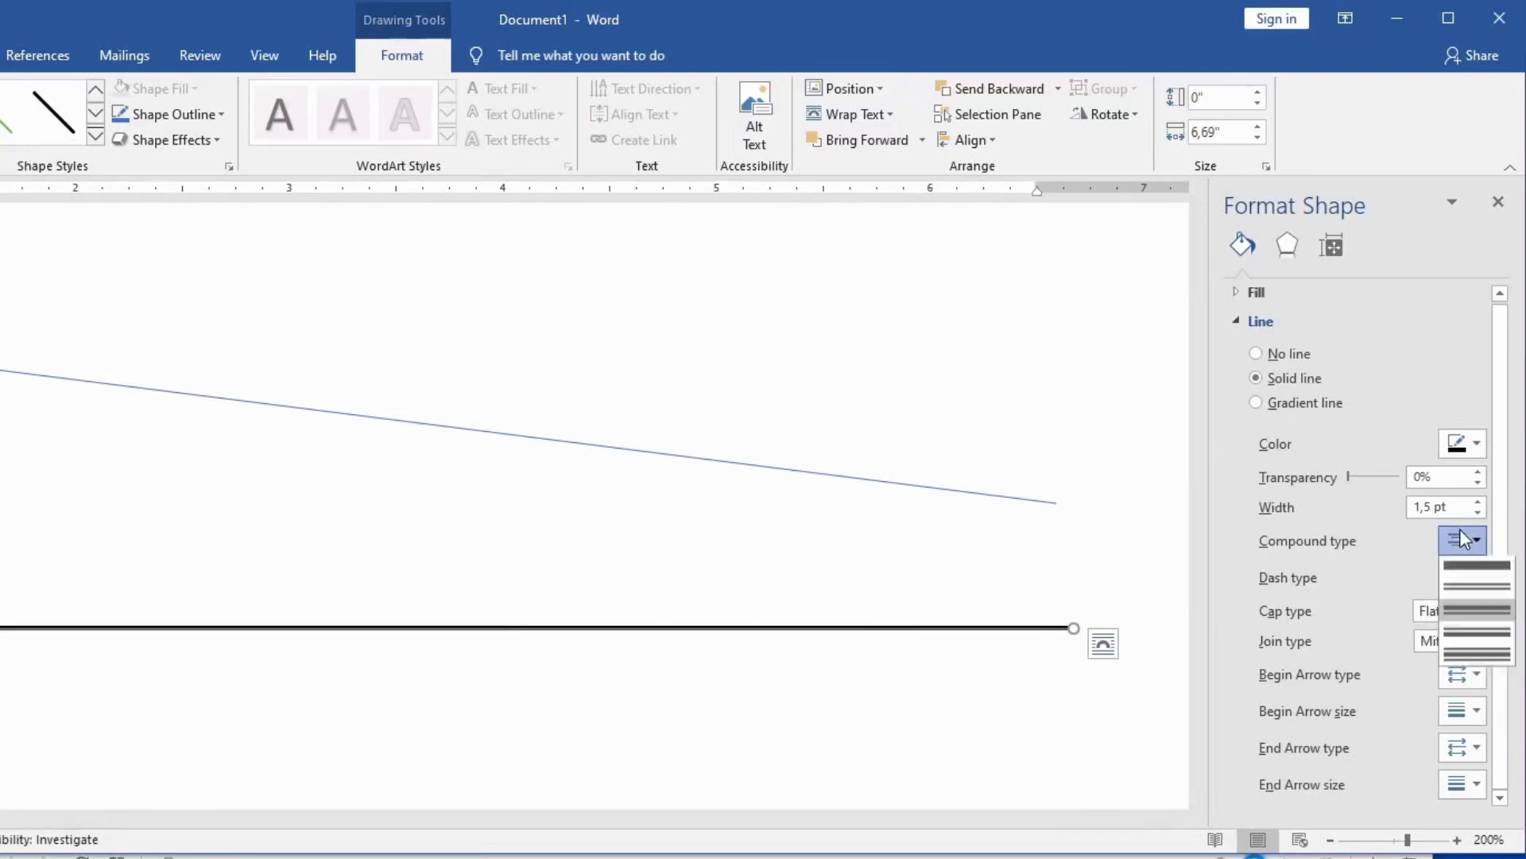
click(1482, 657)
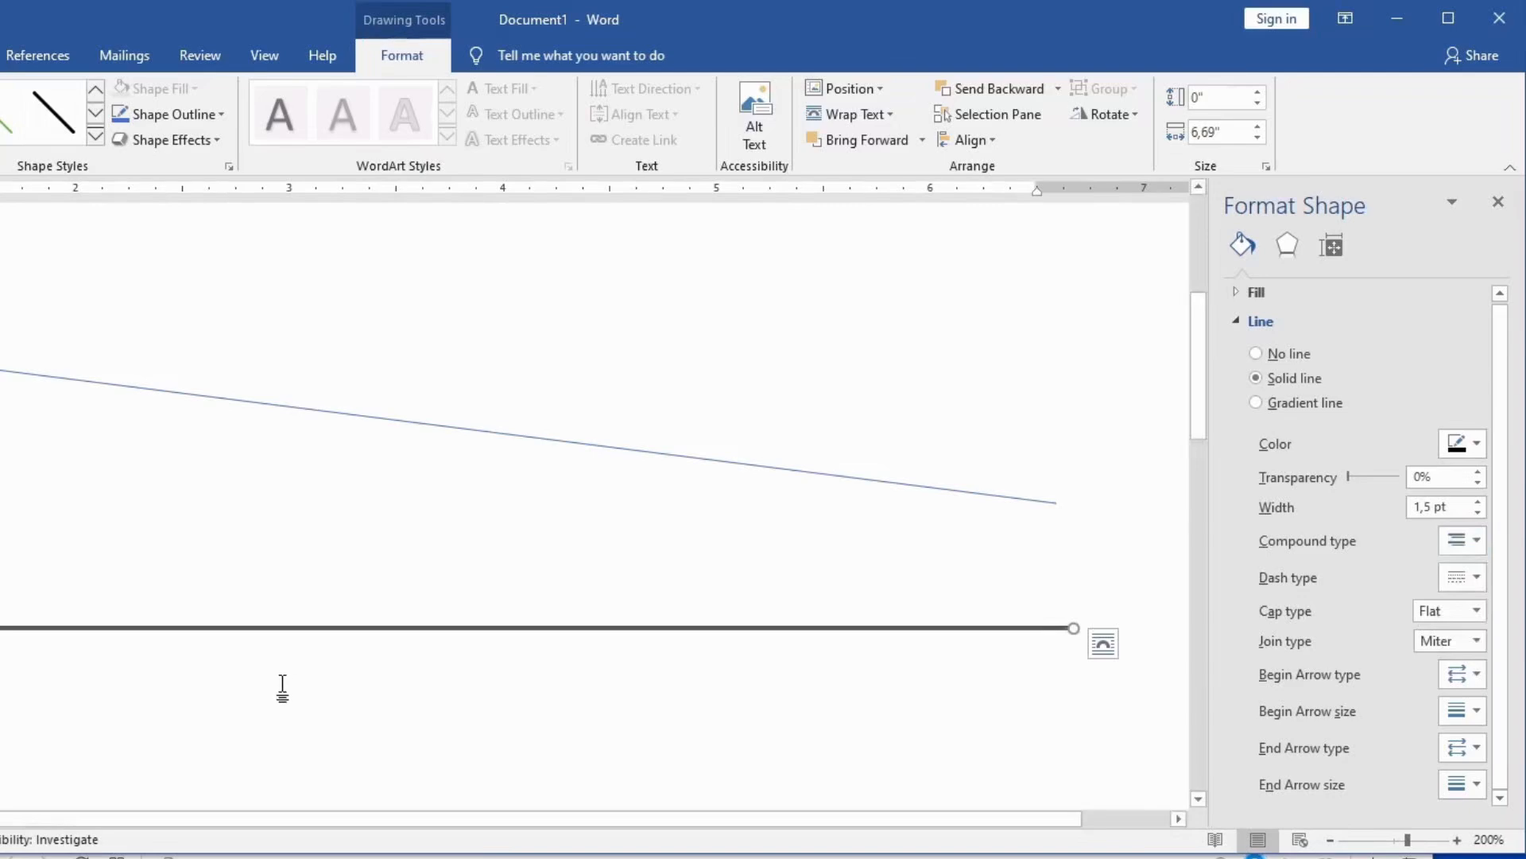
Step: Increase the black line's width to 5.5 pt and change its compound type to a two-line style
ctrl+scroll(283, 675, up, 14)
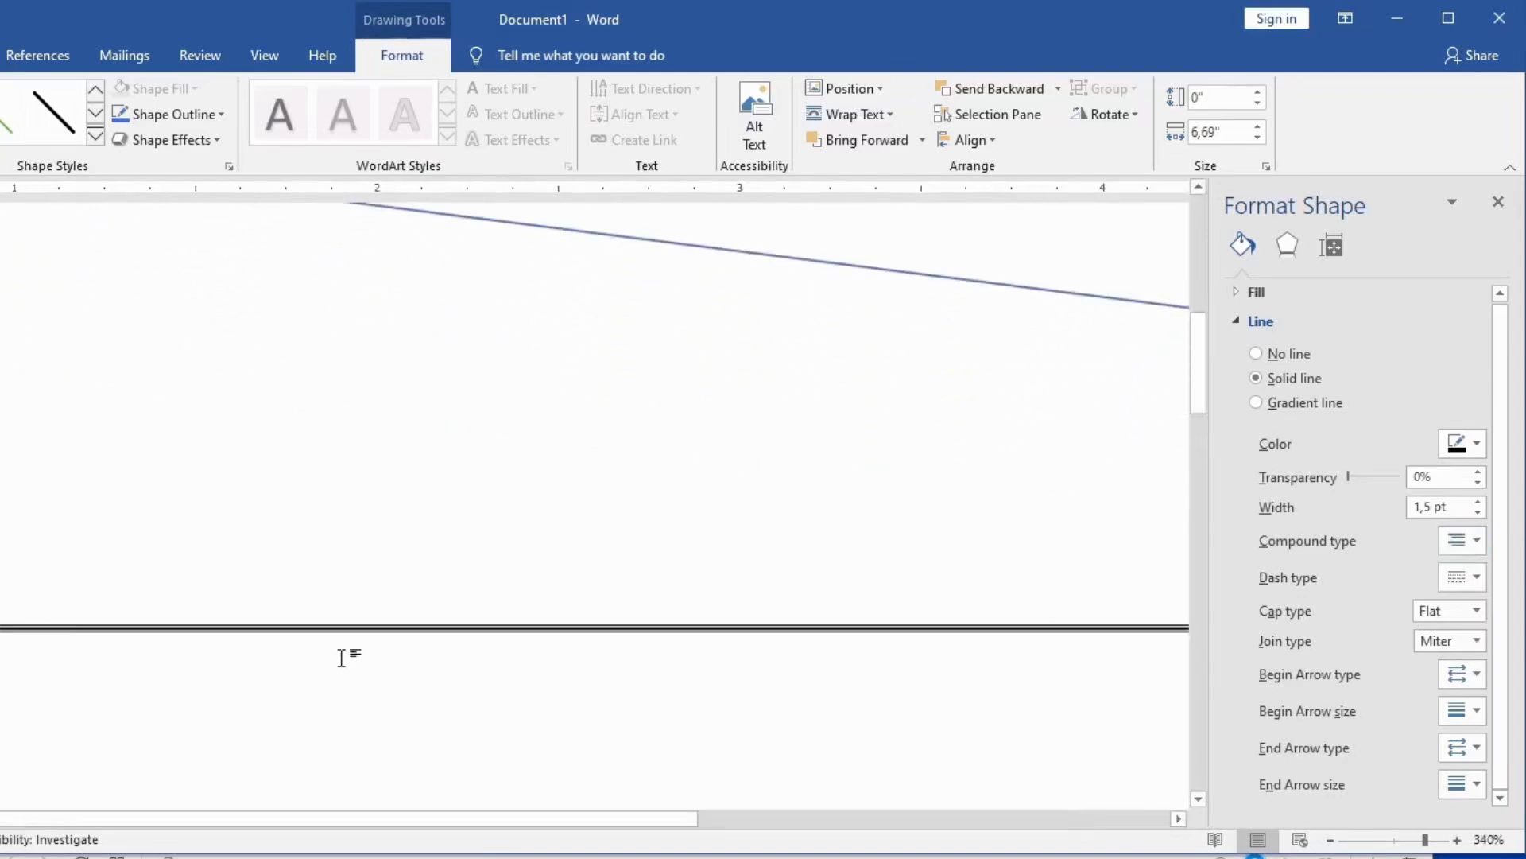
ctrl+scroll(685, 665, down, 4)
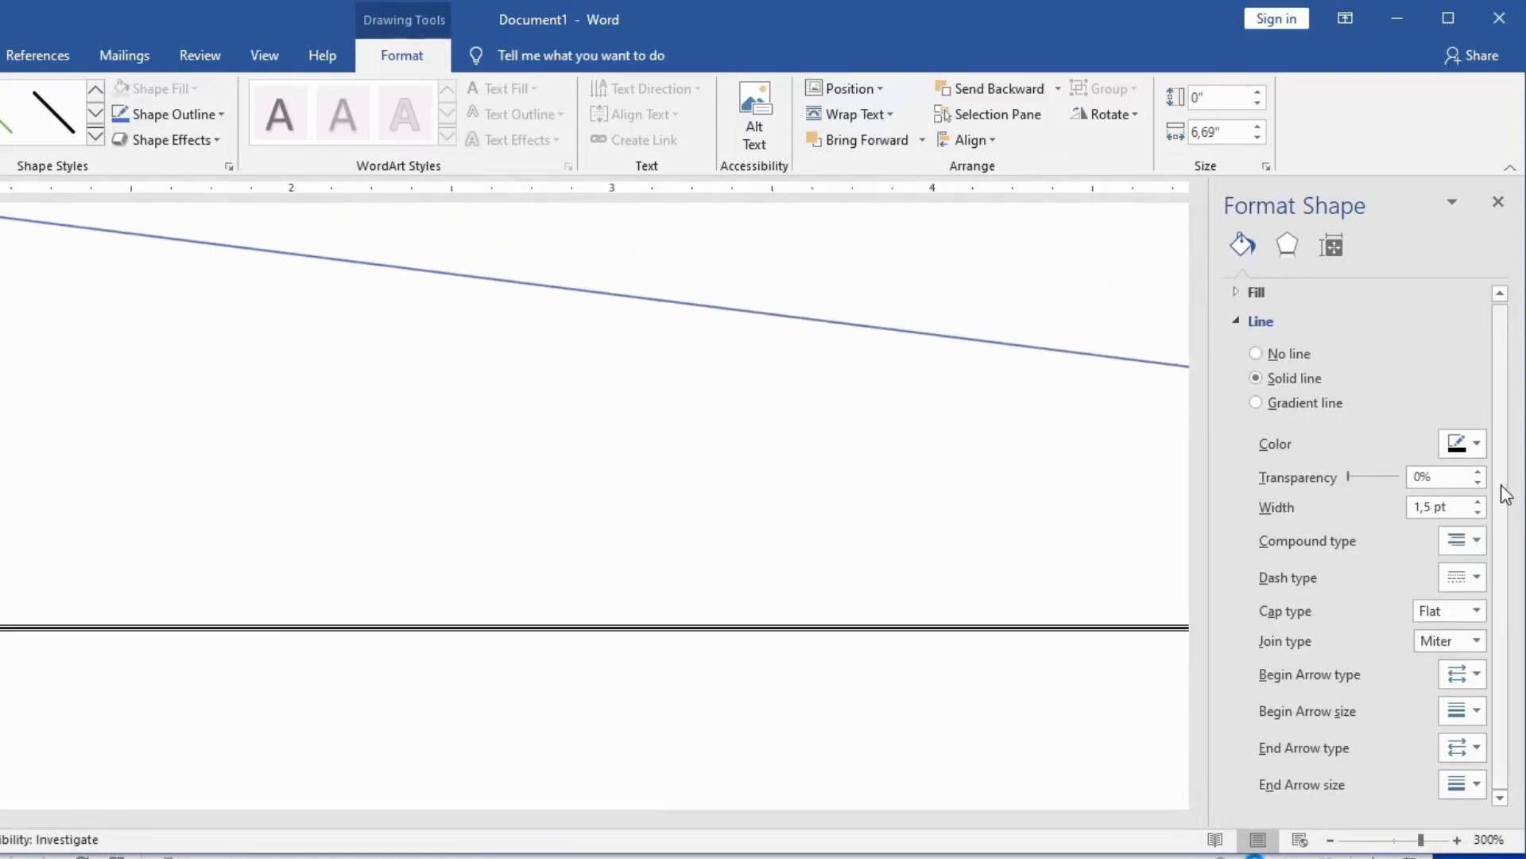
drag(1478, 503, 1478, 503)
ctrl+scroll(673, 612, down, 6)
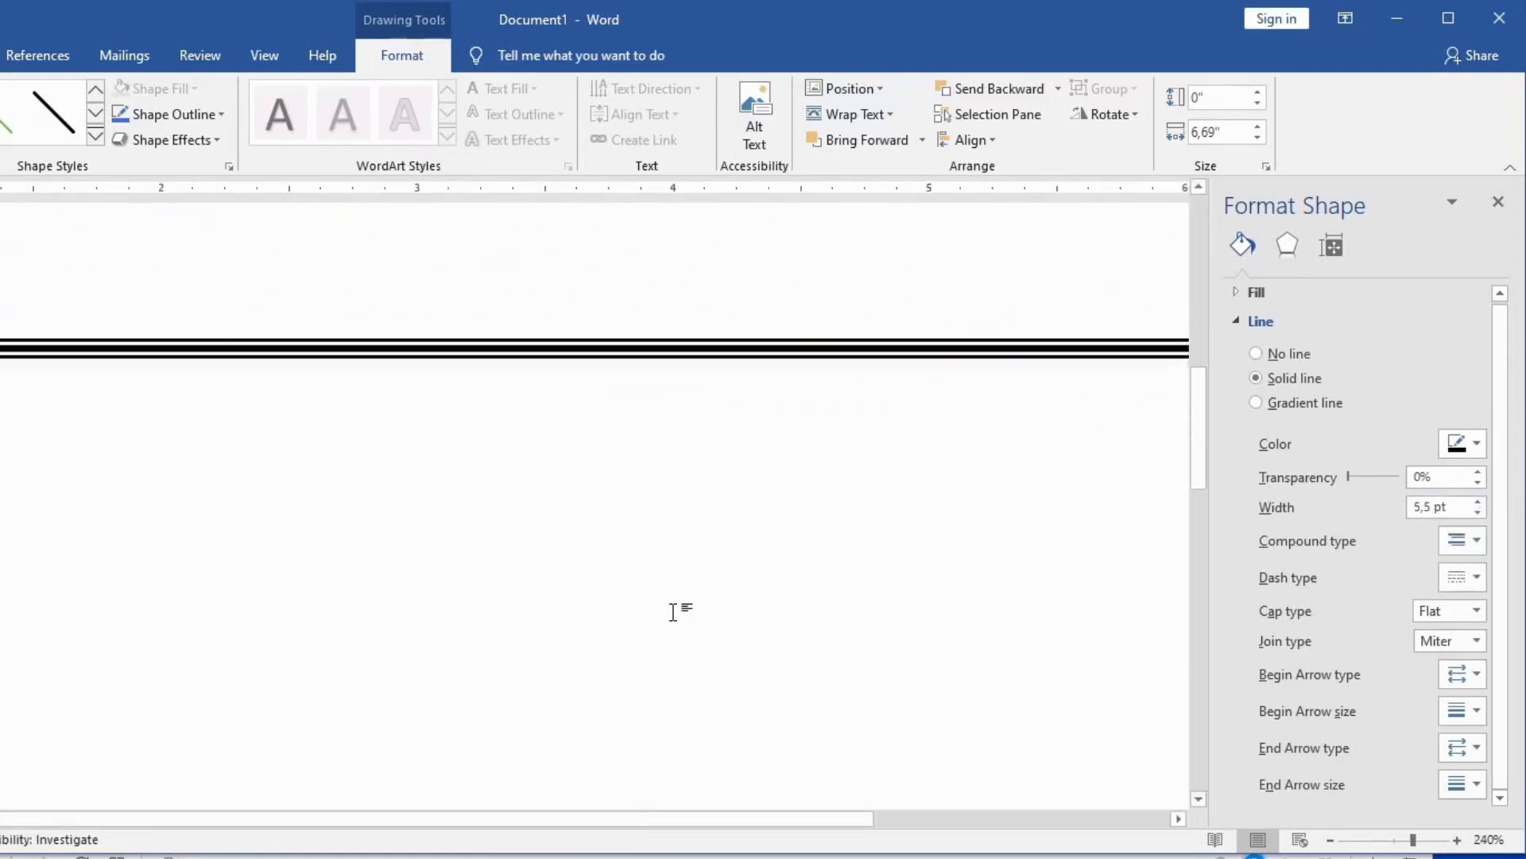
ctrl+scroll(672, 609, down, 4)
click(1471, 544)
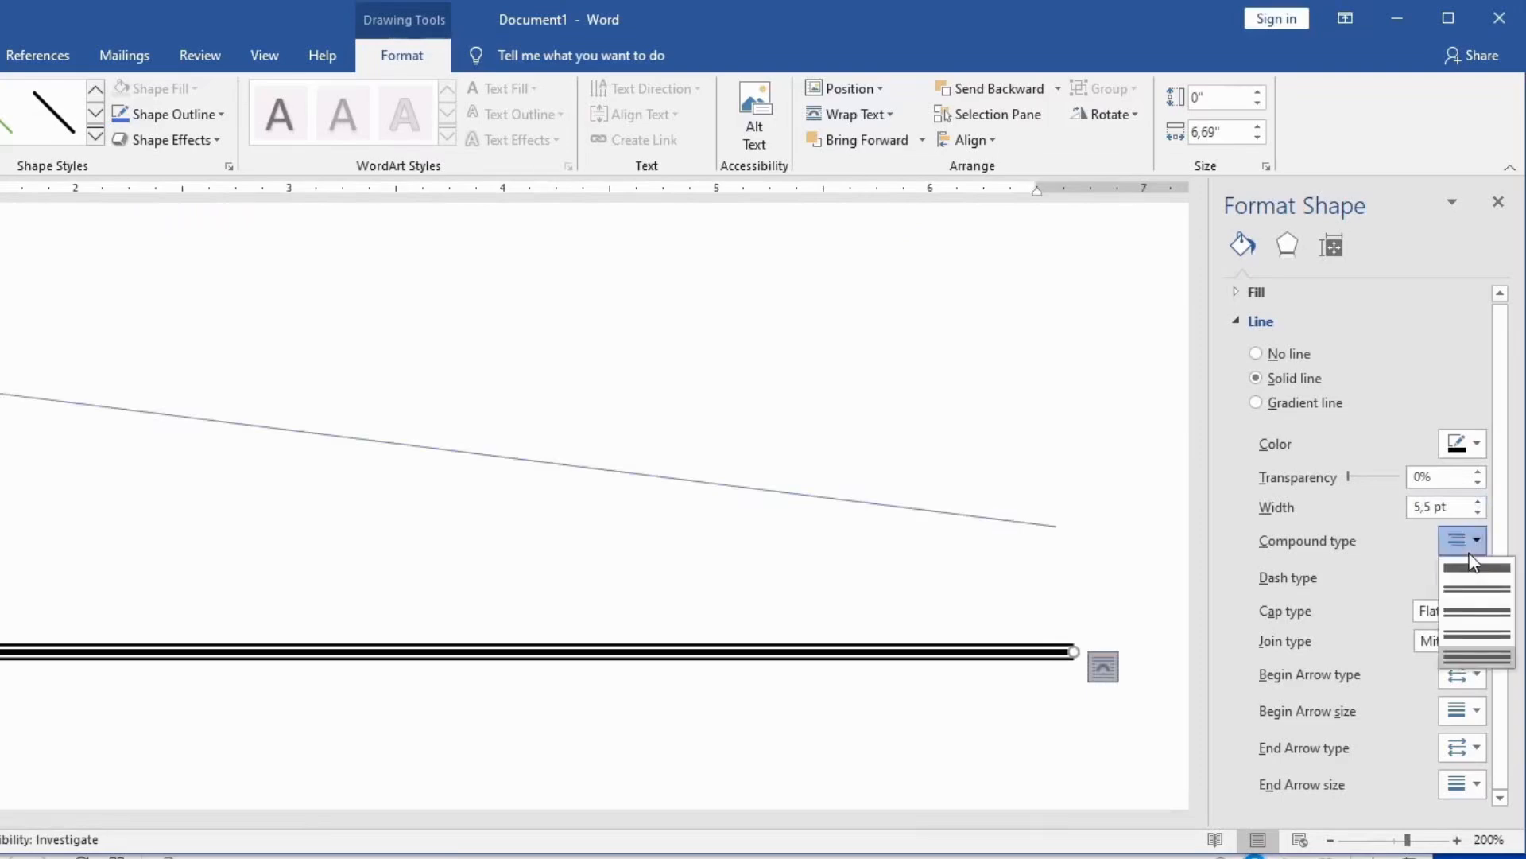
click(1470, 604)
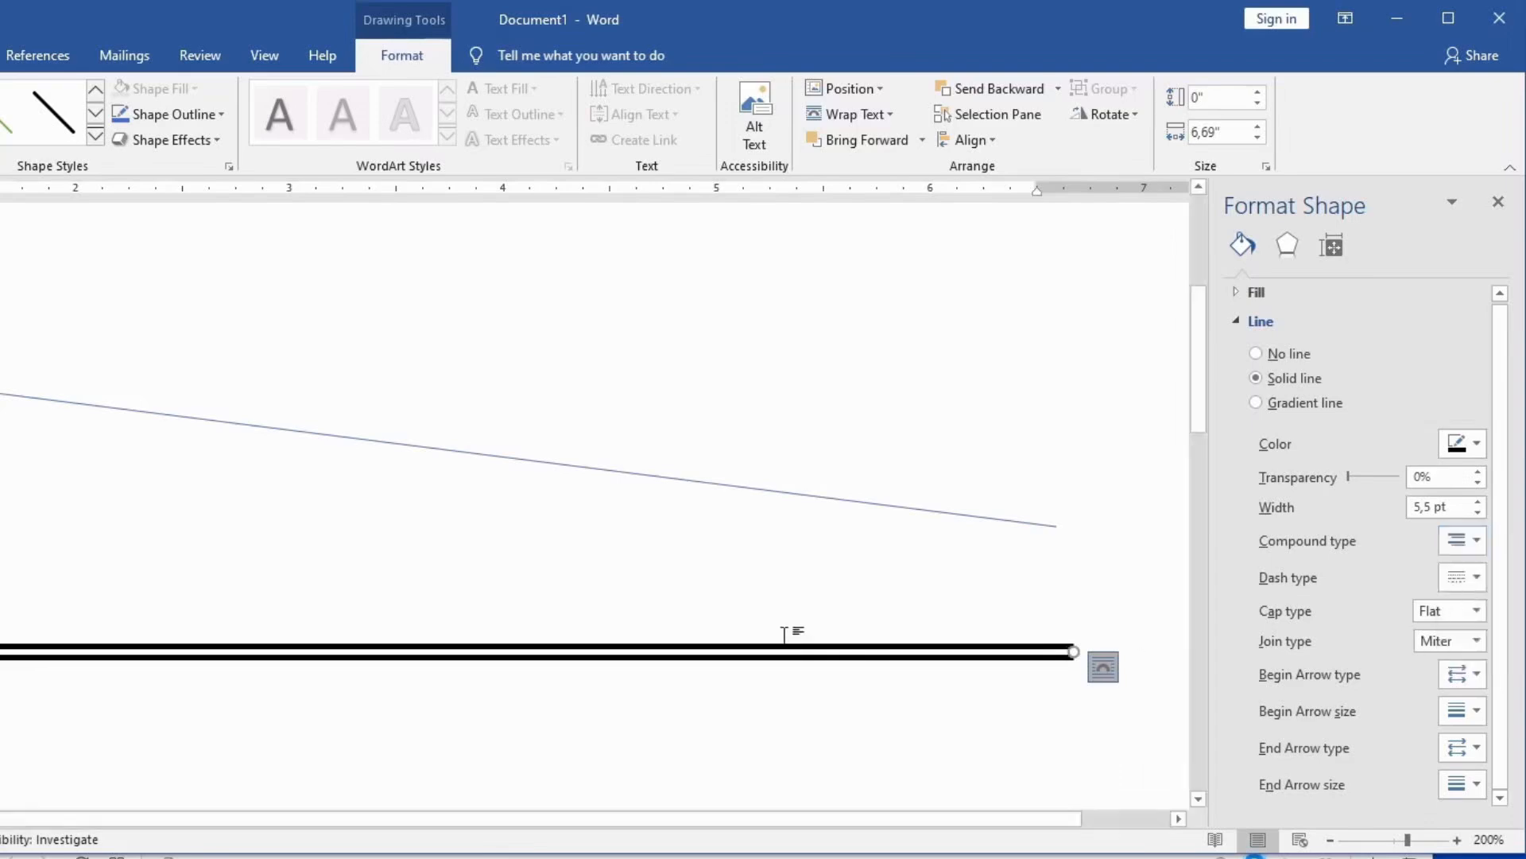
Step: Draw three vertical line shapes below the black double line: a long one near the 3-inch mark, then shorter ones to its right and left
click(614, 610)
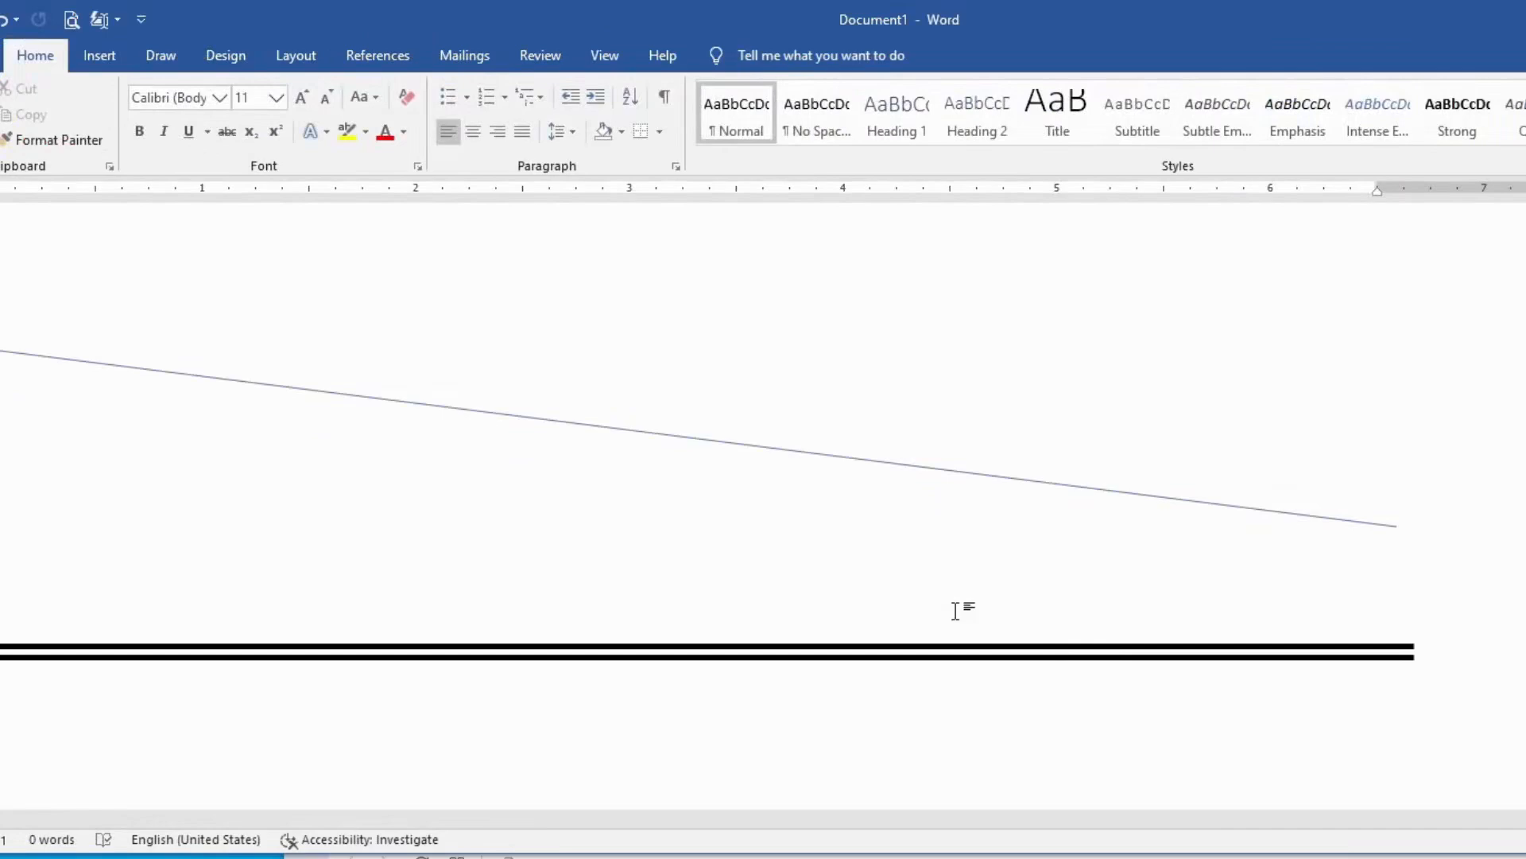
scroll(956, 611, down, 3)
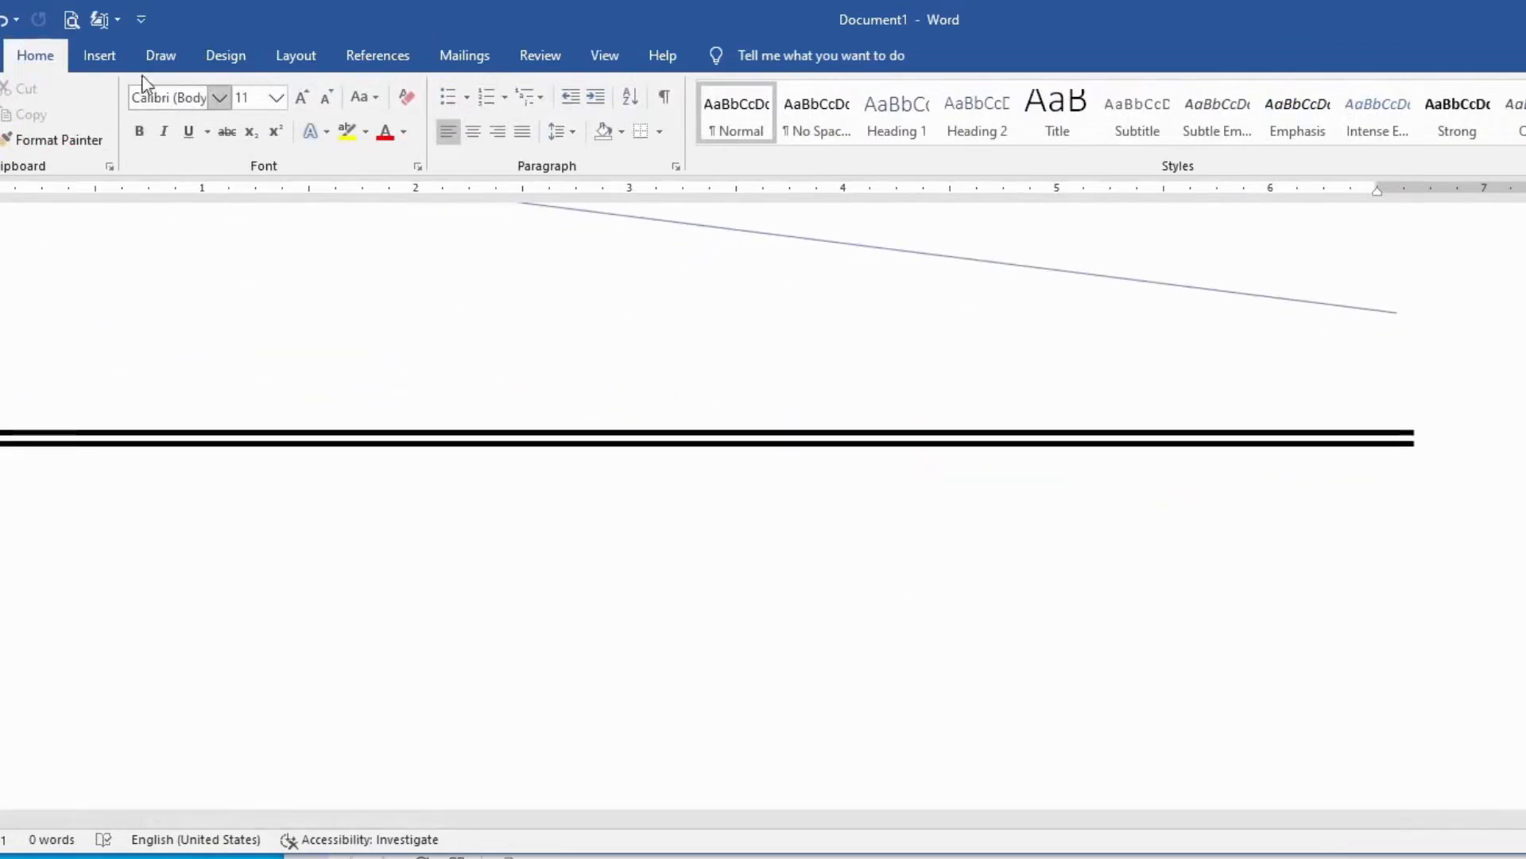
click(102, 57)
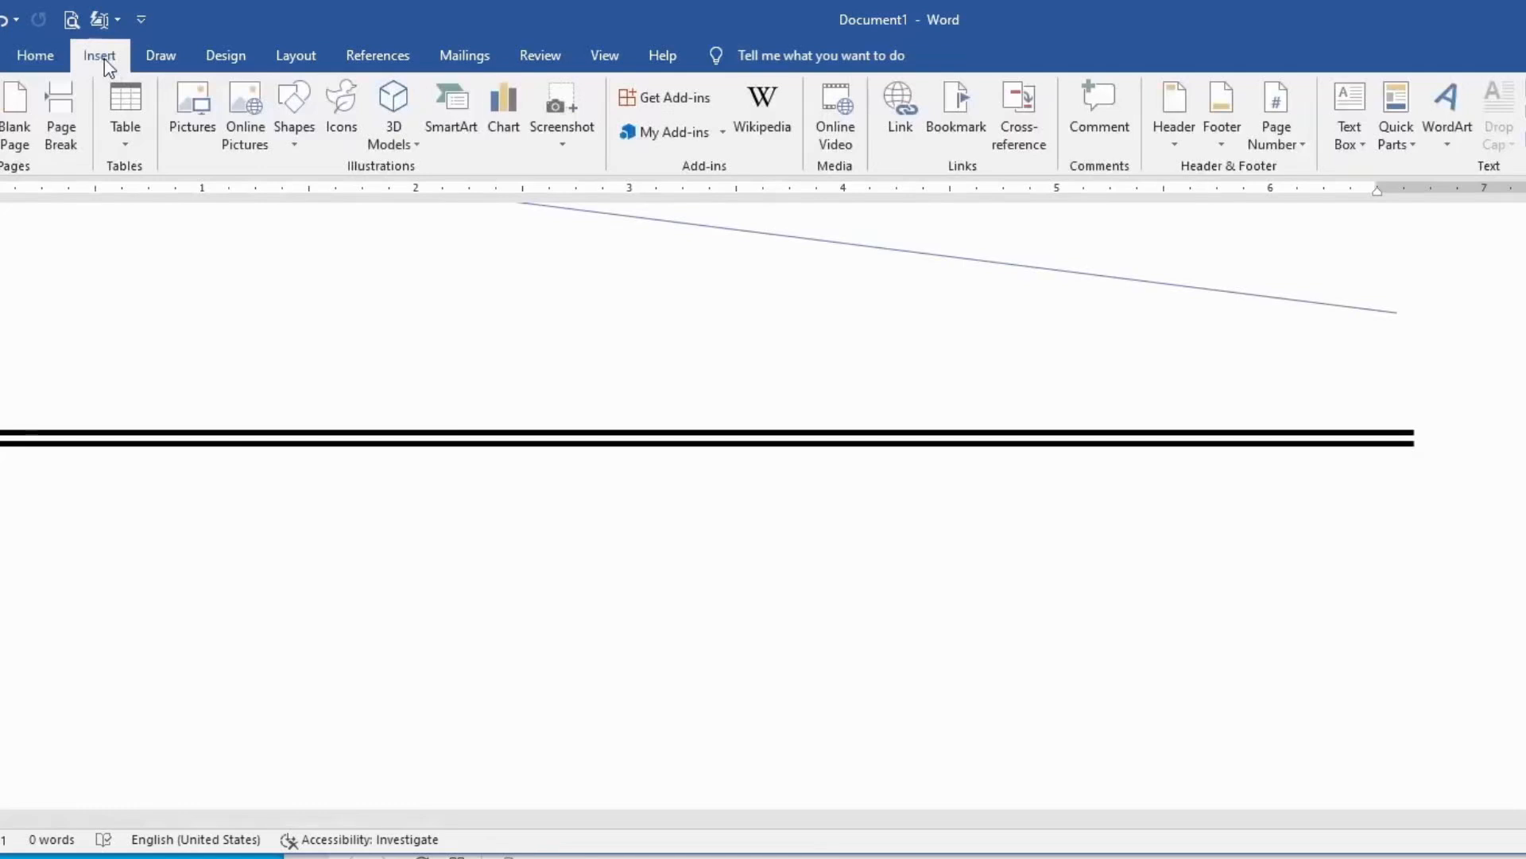
click(297, 133)
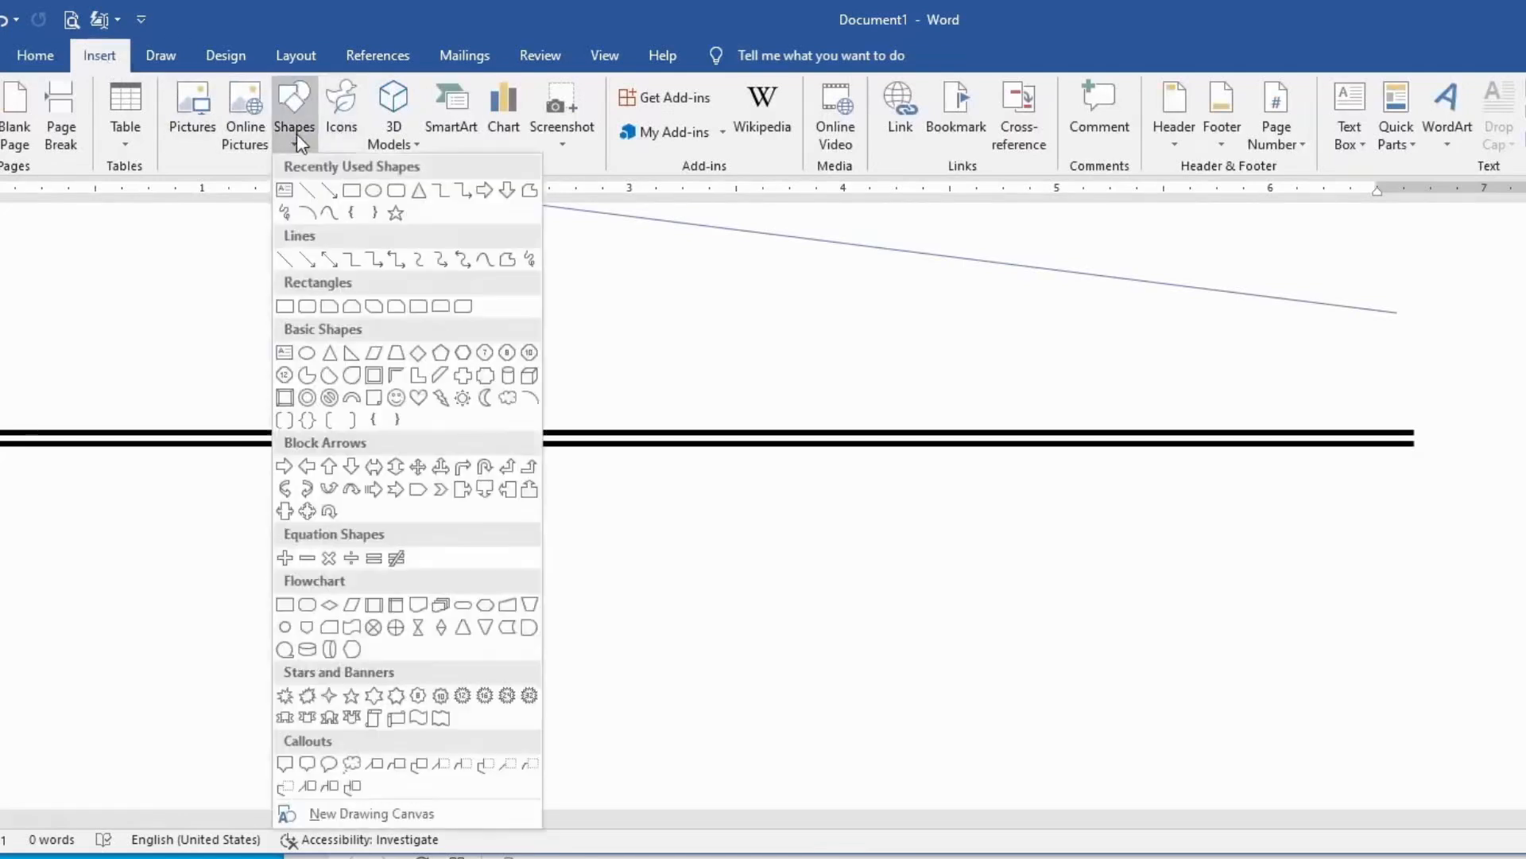
click(309, 191)
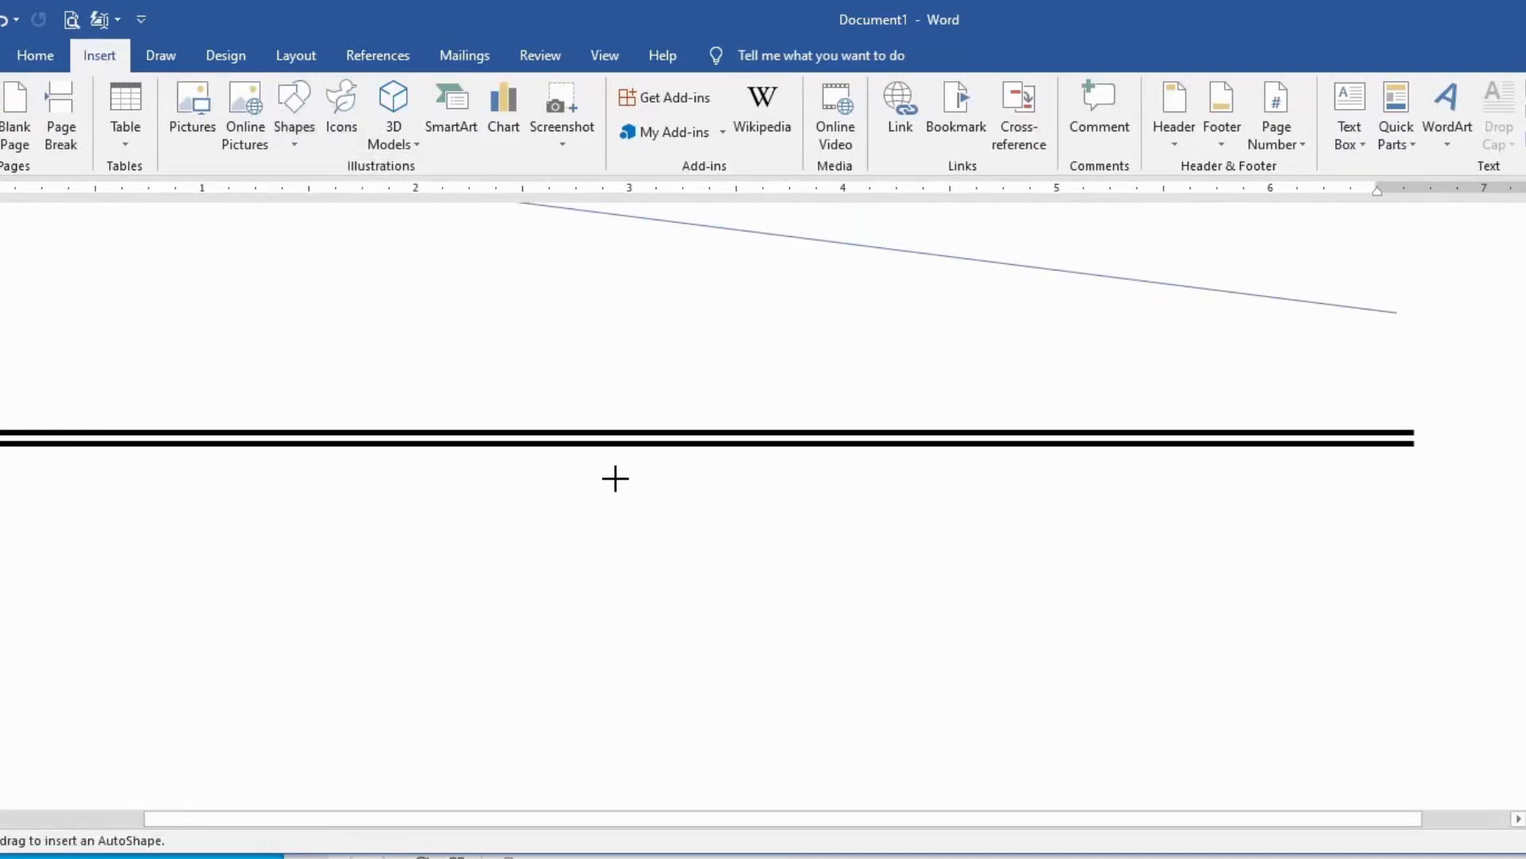
scroll(615, 477, down, 6)
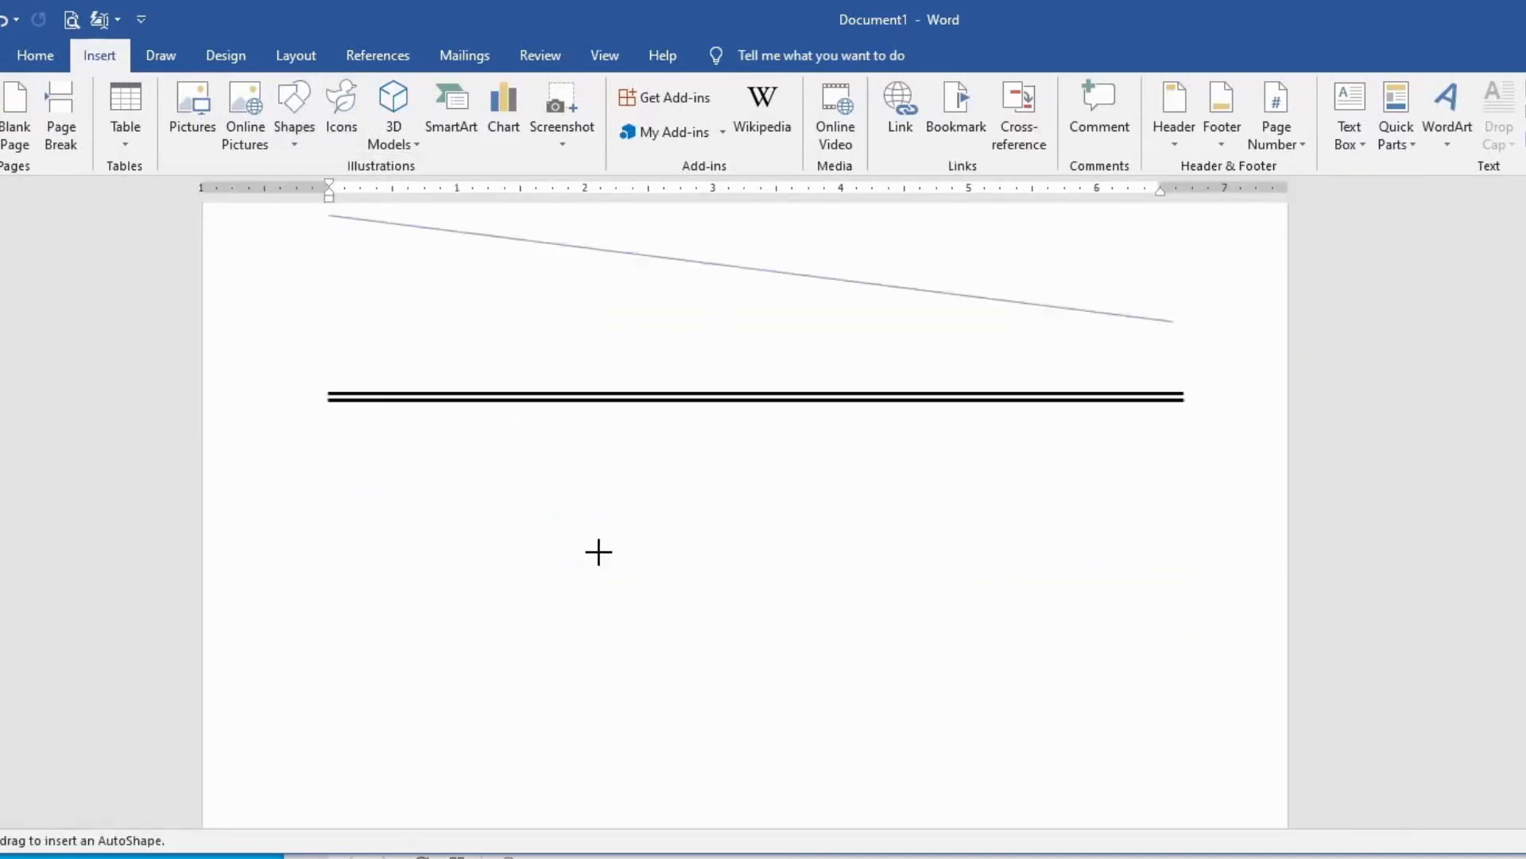
scroll(628, 528, down, 2)
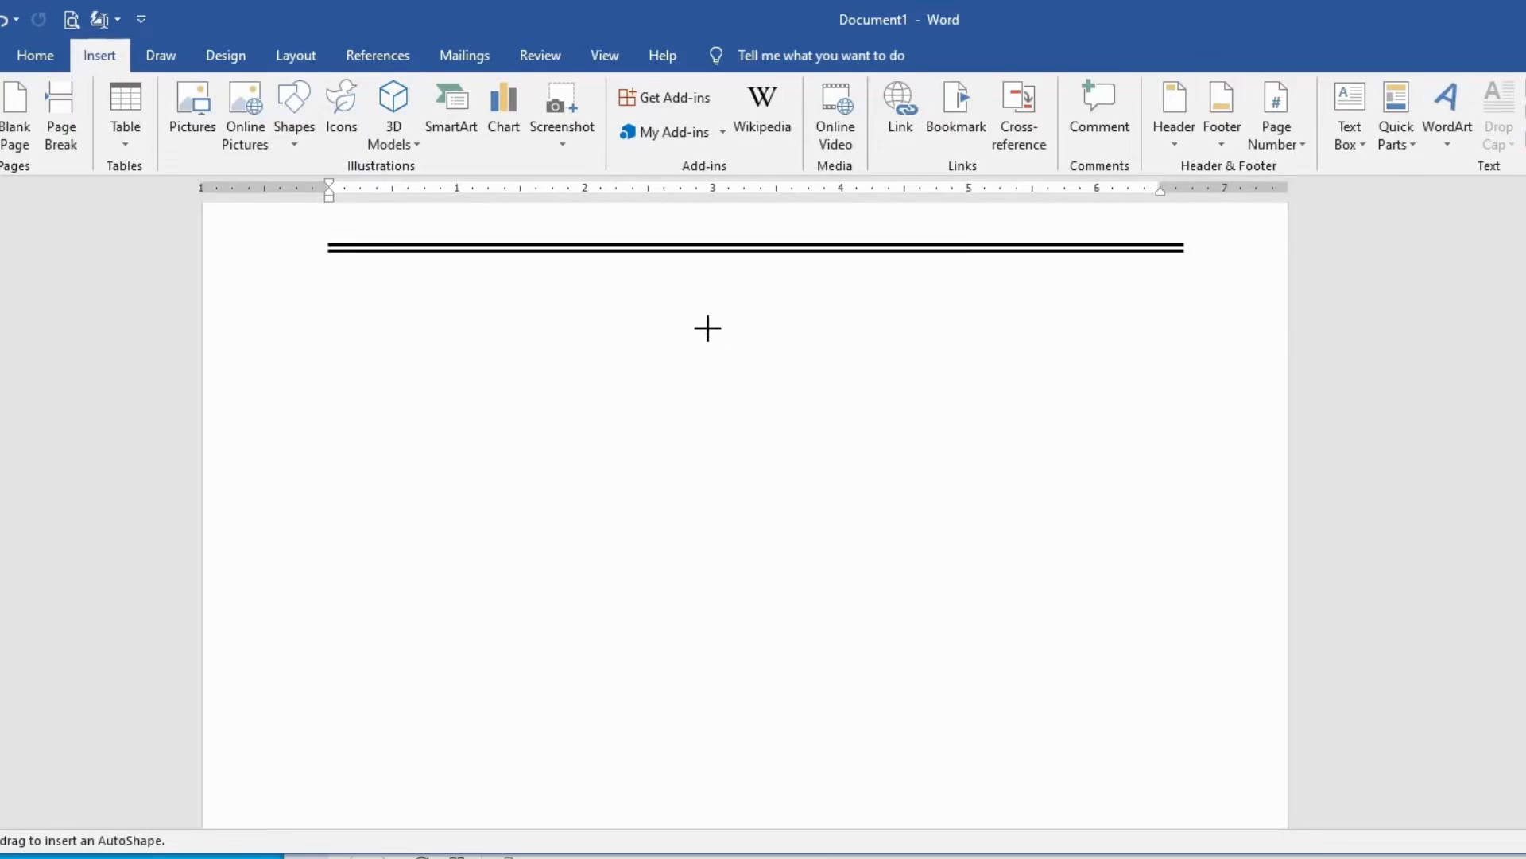
drag(708, 329, 717, 812)
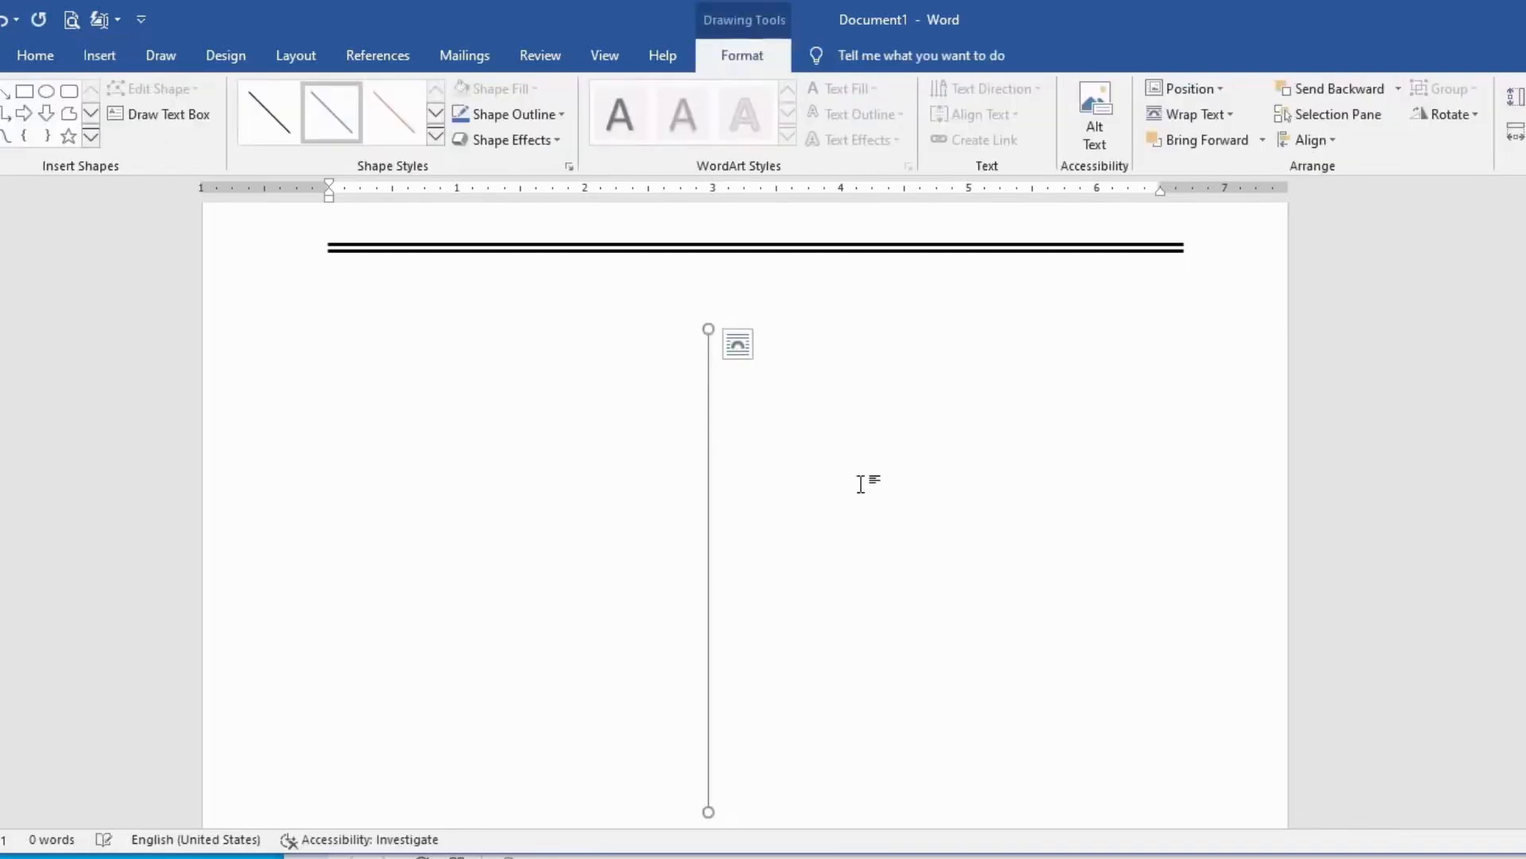
drag(750, 388, 767, 762)
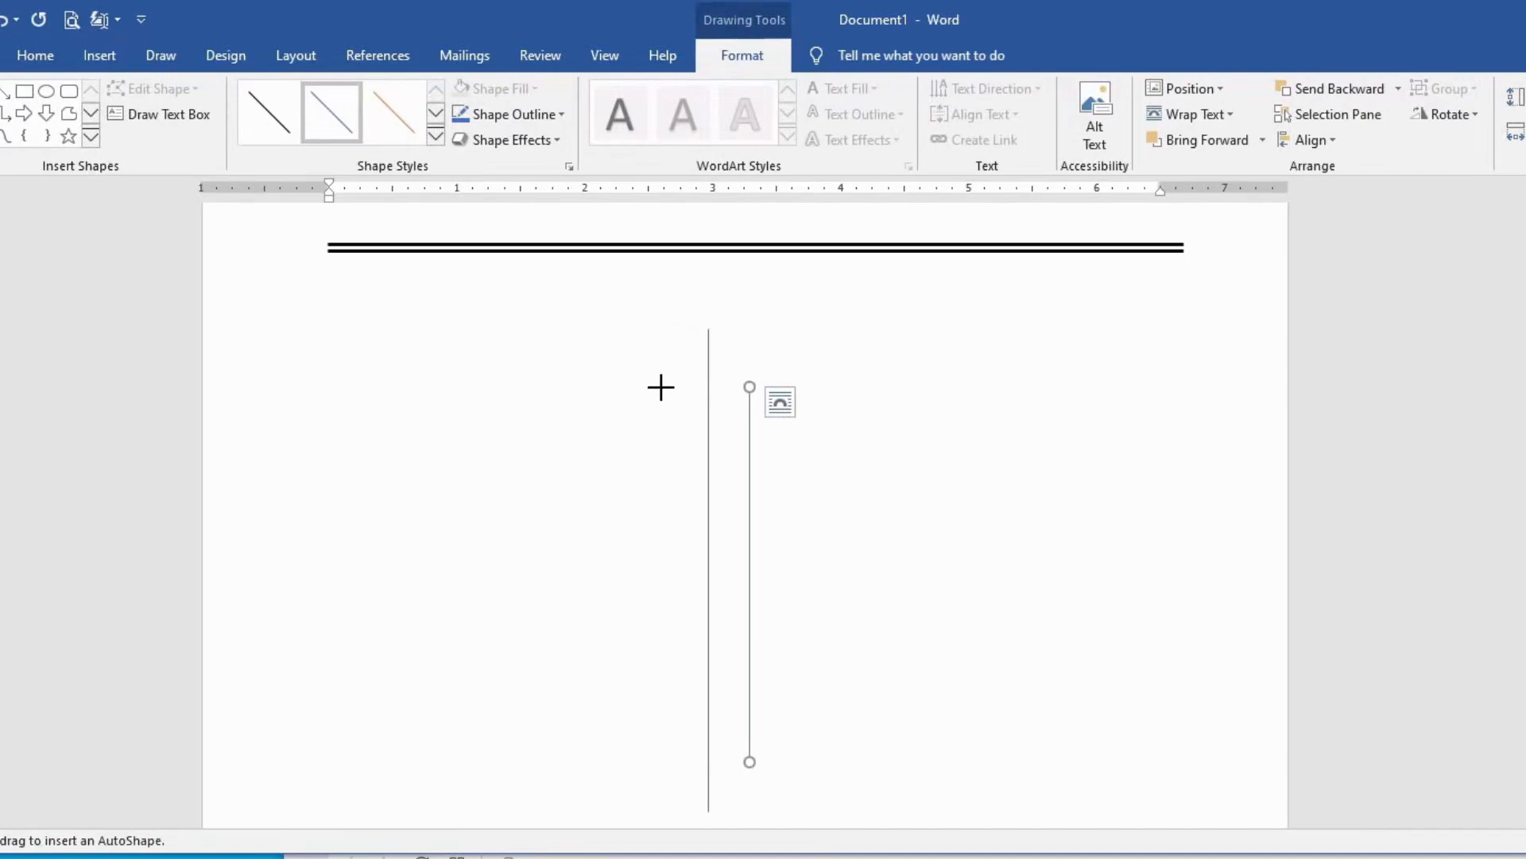
drag(667, 388, 657, 762)
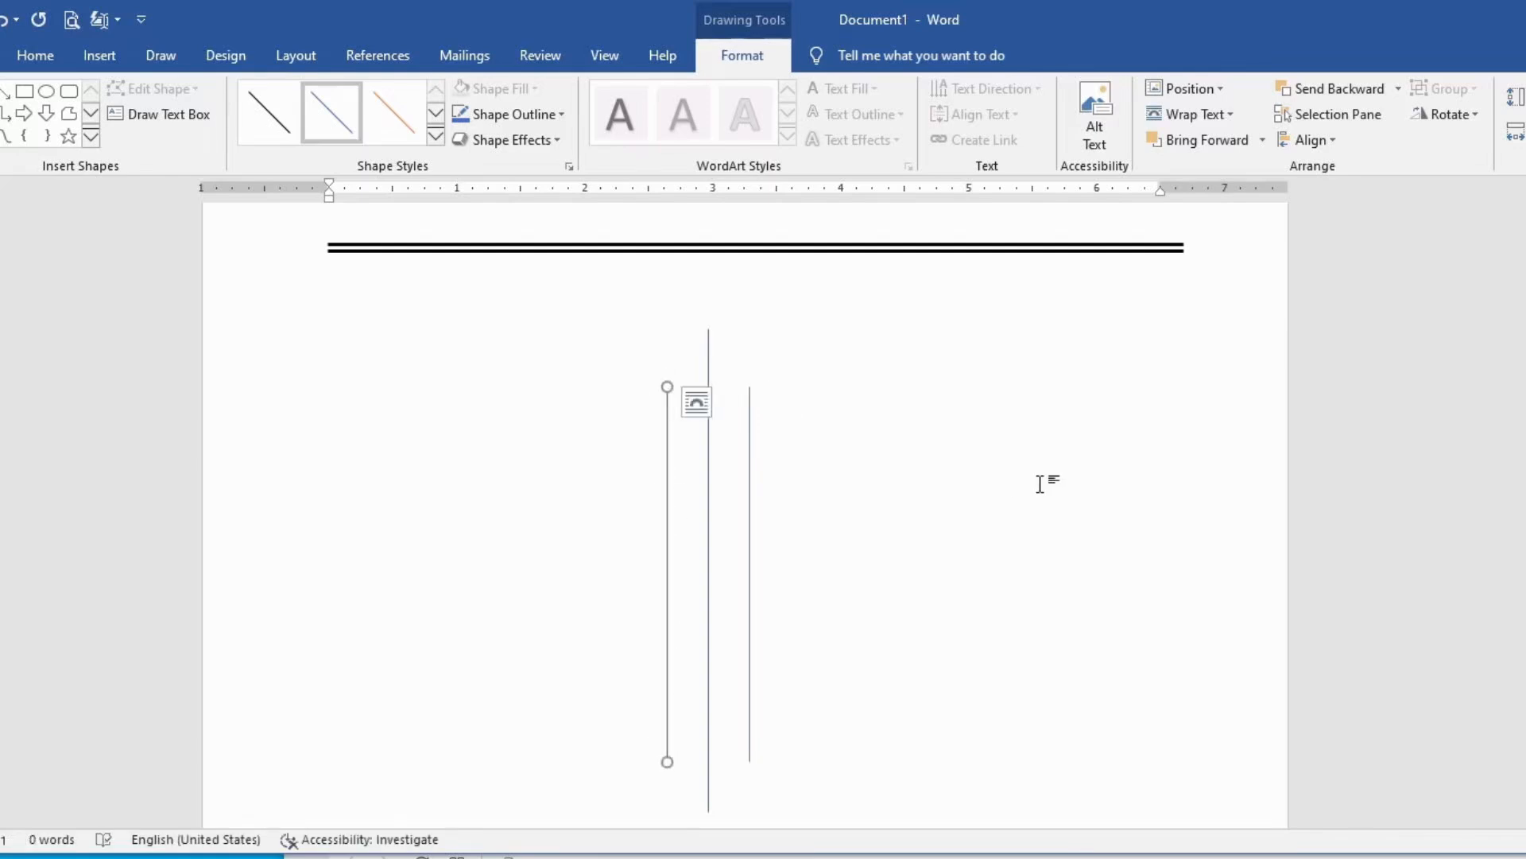